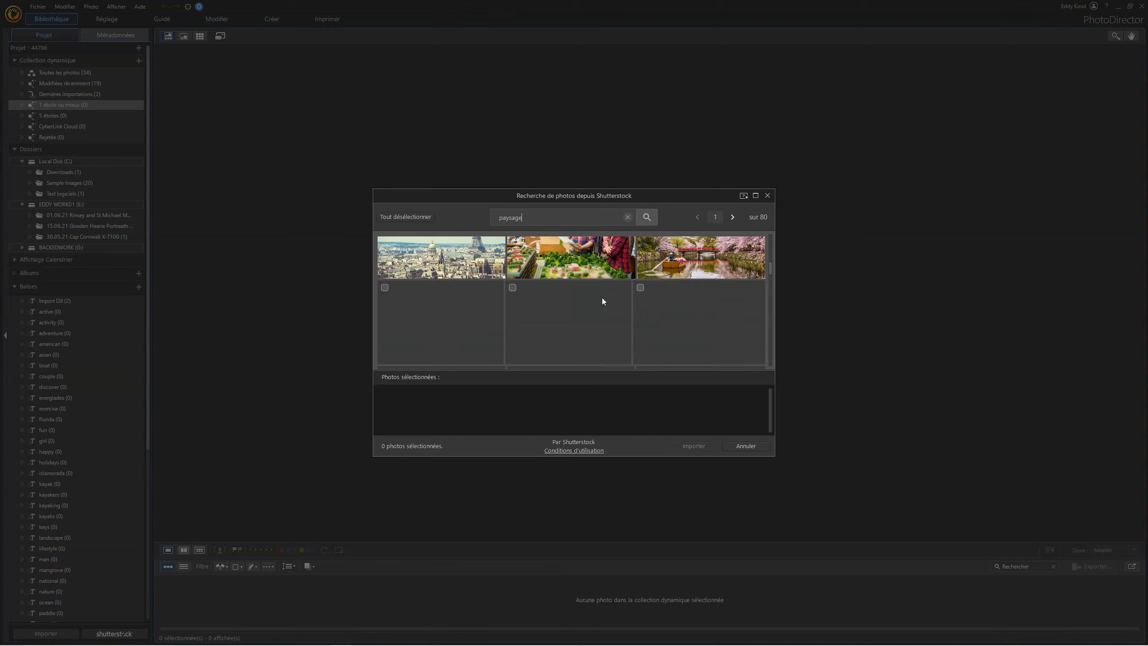
- Look through the Shutterstock results for "paysage" and close the photo search without importing any image
{"action": "scroll", "coordinate": [685, 320], "scroll_direction": "down", "scroll_amount": 10}
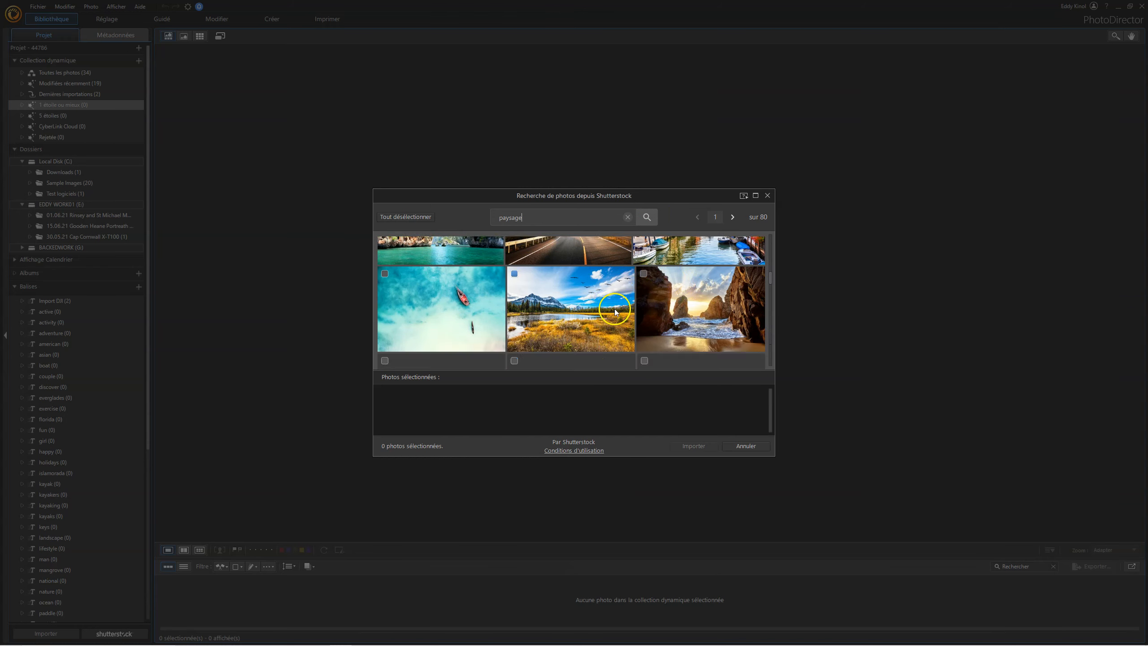
{"action": "scroll", "coordinate": [473, 300], "scroll_direction": "down", "scroll_amount": 8}
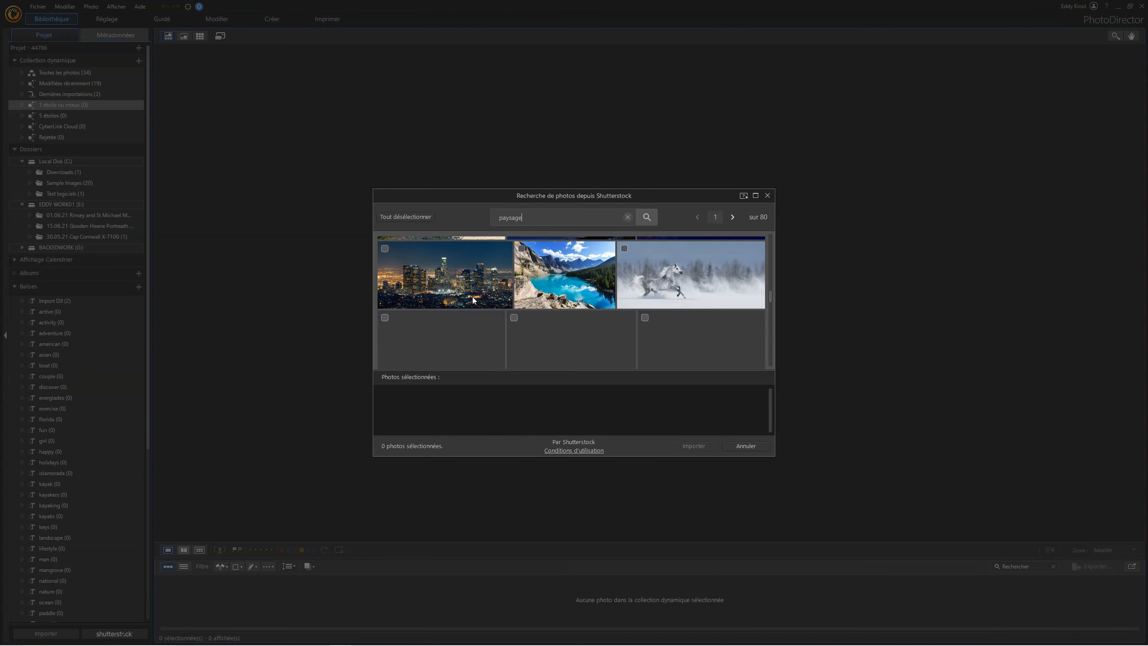
{"action": "scroll", "coordinate": [557, 280], "scroll_direction": "down", "scroll_amount": 5}
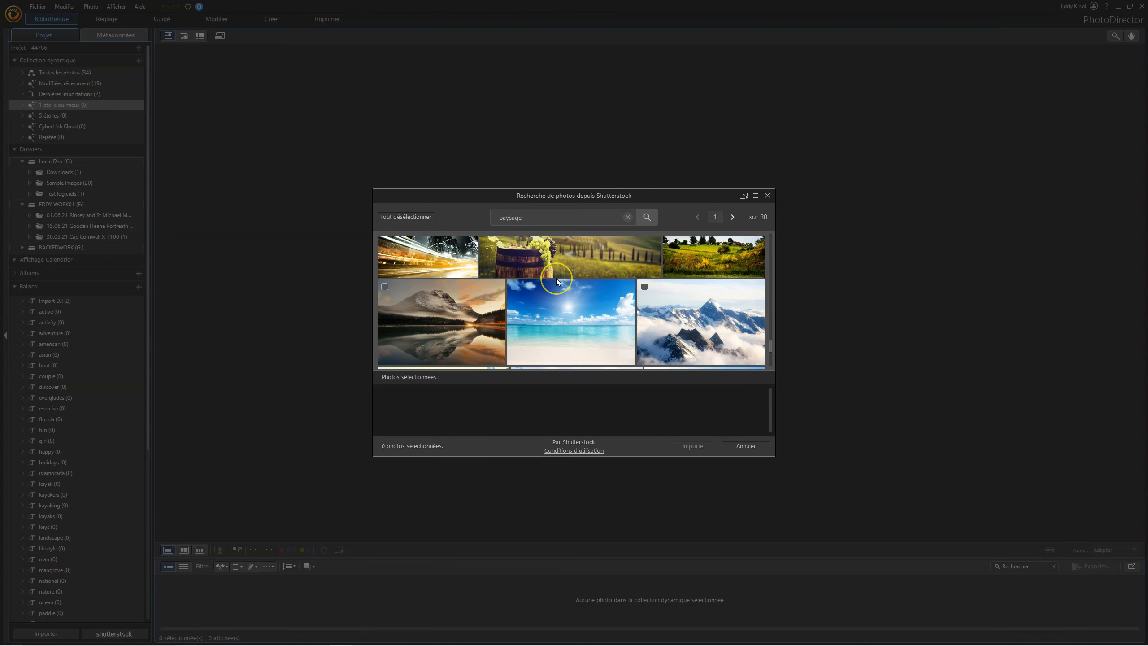
{"action": "scroll", "coordinate": [556, 278], "scroll_direction": "up", "scroll_amount": 10}
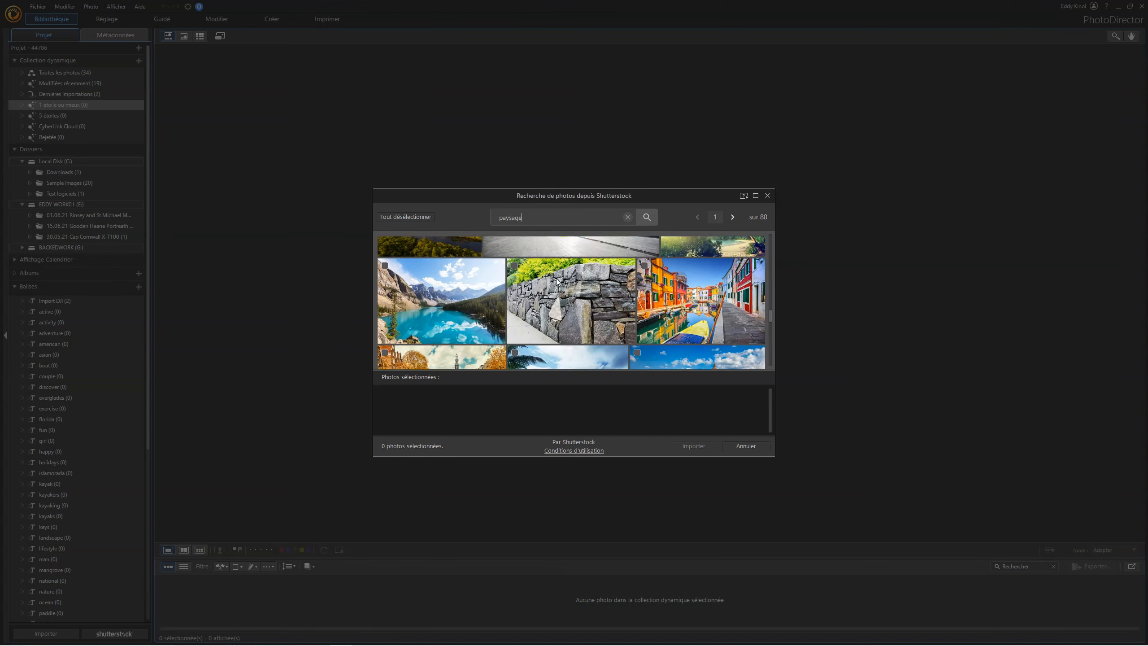
{"action": "left_click", "coordinate": [767, 196]}
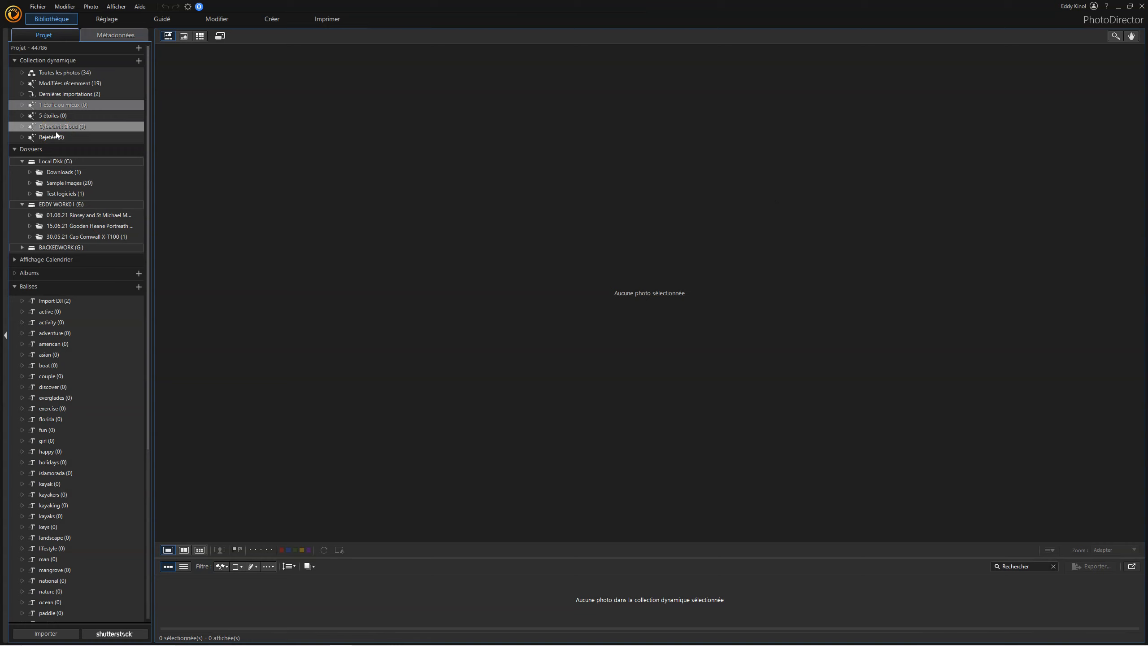
- Start a folder import into the project and choose the folder "Photo 2021 part 2"
{"action": "left_click", "coordinate": [139, 48]}
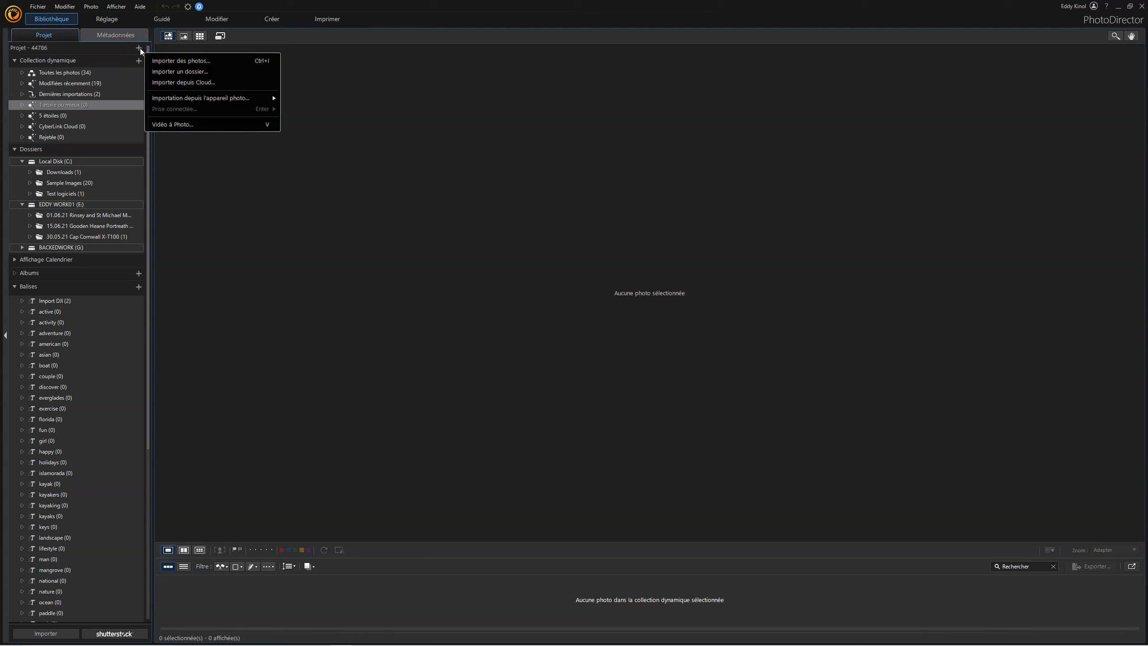
{"action": "left_click", "coordinate": [173, 64]}
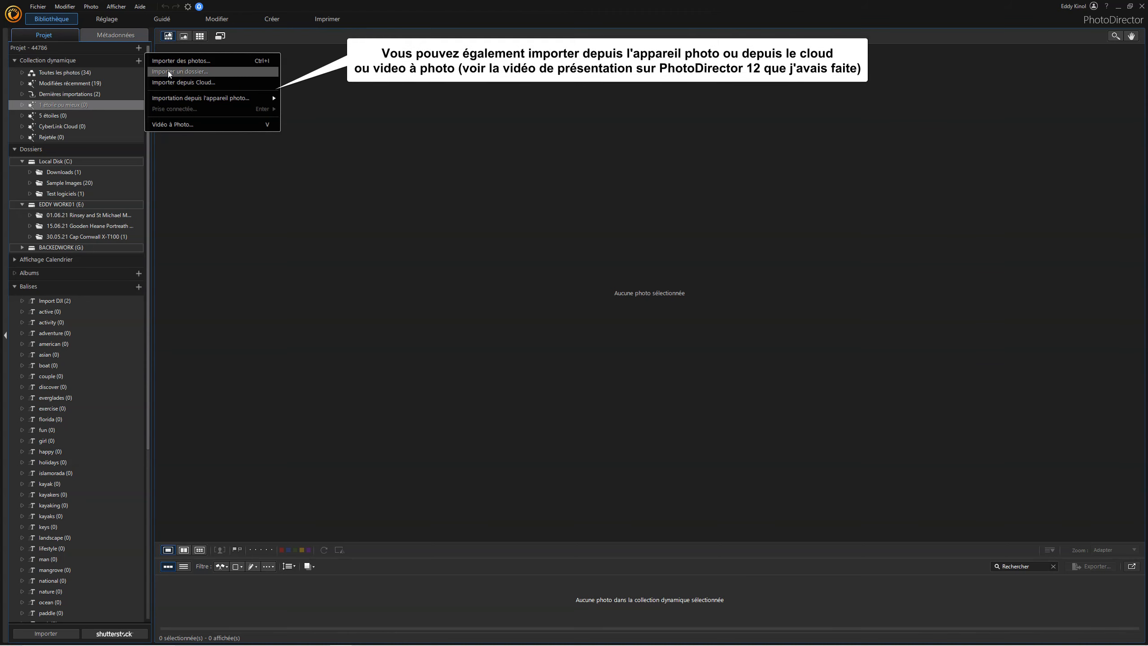
{"action": "left_click", "coordinate": [168, 71]}
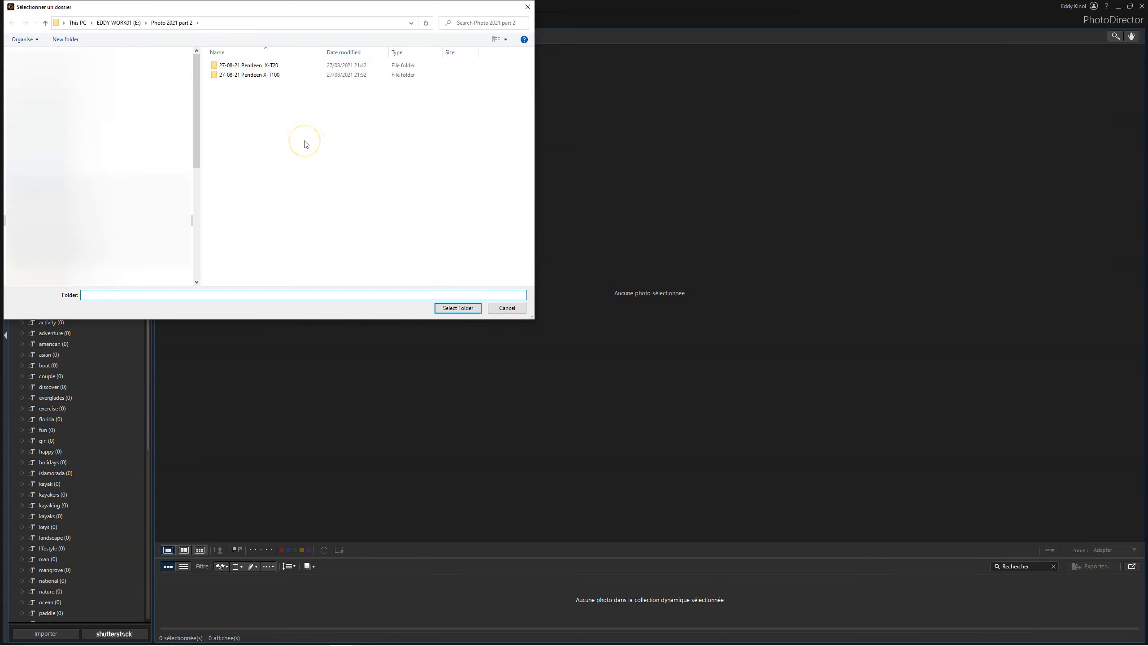
{"action": "left_click", "coordinate": [163, 22]}
{"action": "left_click", "coordinate": [455, 311]}
- Exclude the subfolders from the import and include them again
{"action": "left_click", "coordinate": [393, 231]}
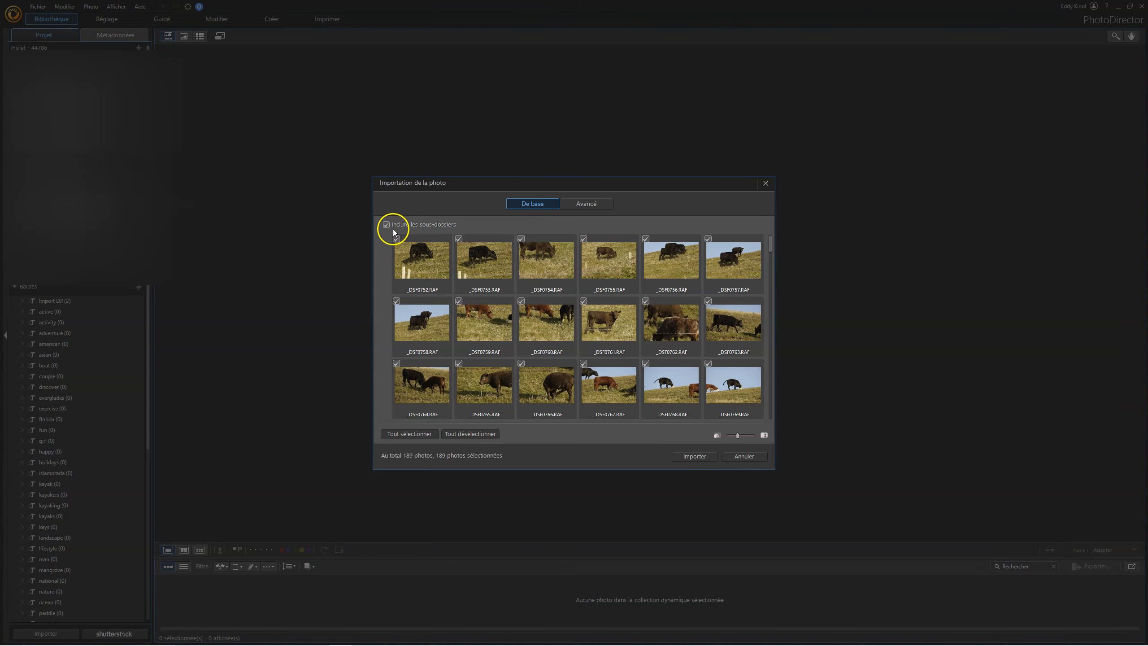
{"action": "left_click", "coordinate": [385, 225]}
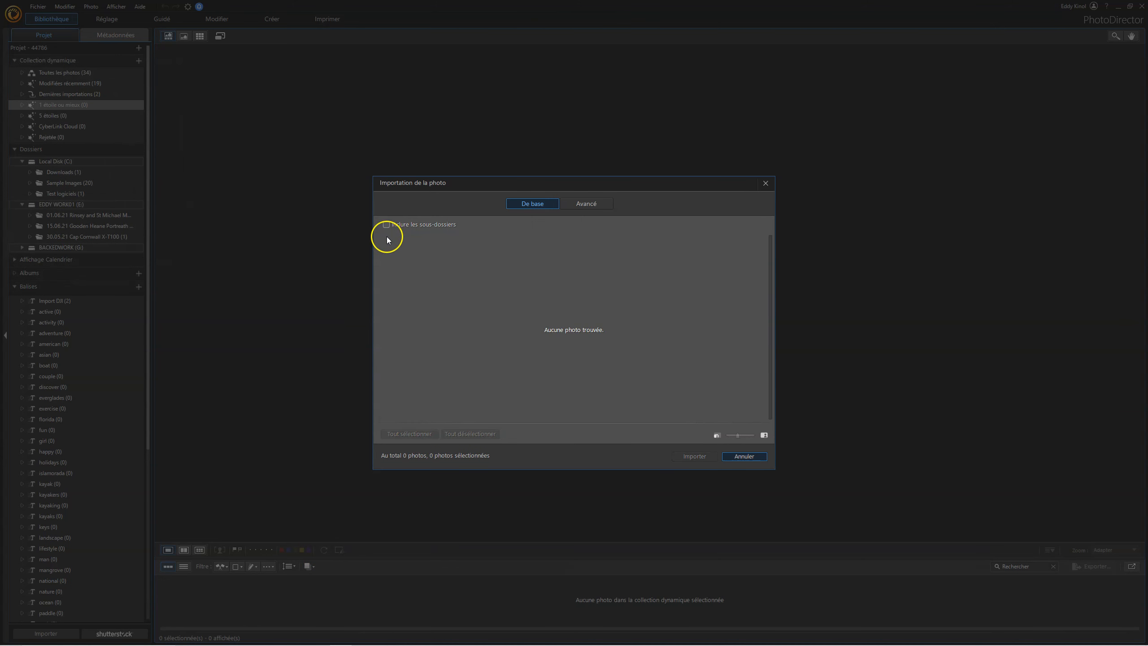
{"action": "left_click", "coordinate": [386, 225]}
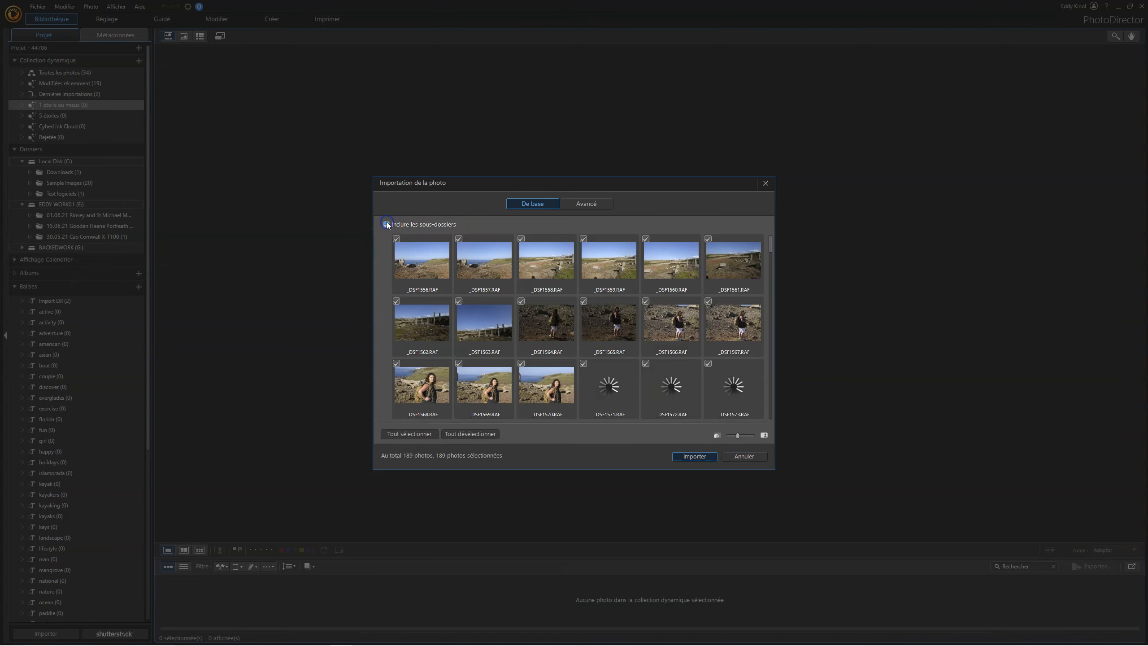
- Look through the thumbnails of the RAF photos proposed for import
{"action": "left_click", "coordinate": [443, 270]}
{"action": "scroll", "coordinate": [538, 284], "scroll_direction": "down", "scroll_amount": 6}
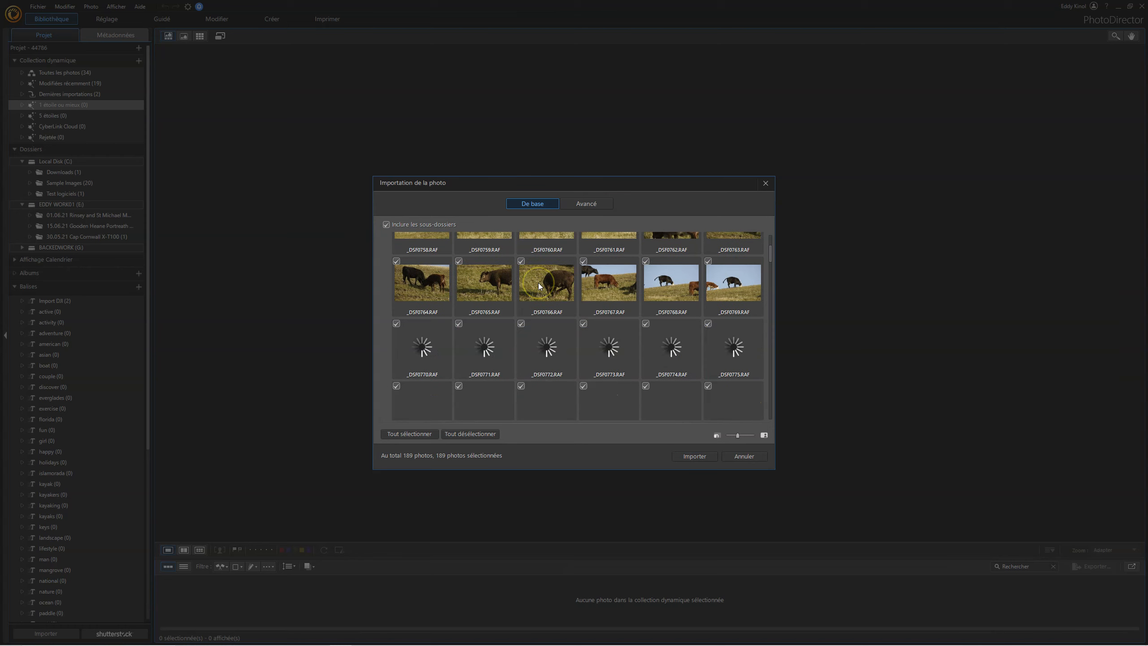
{"action": "scroll", "coordinate": [540, 284], "scroll_direction": "down", "scroll_amount": 5}
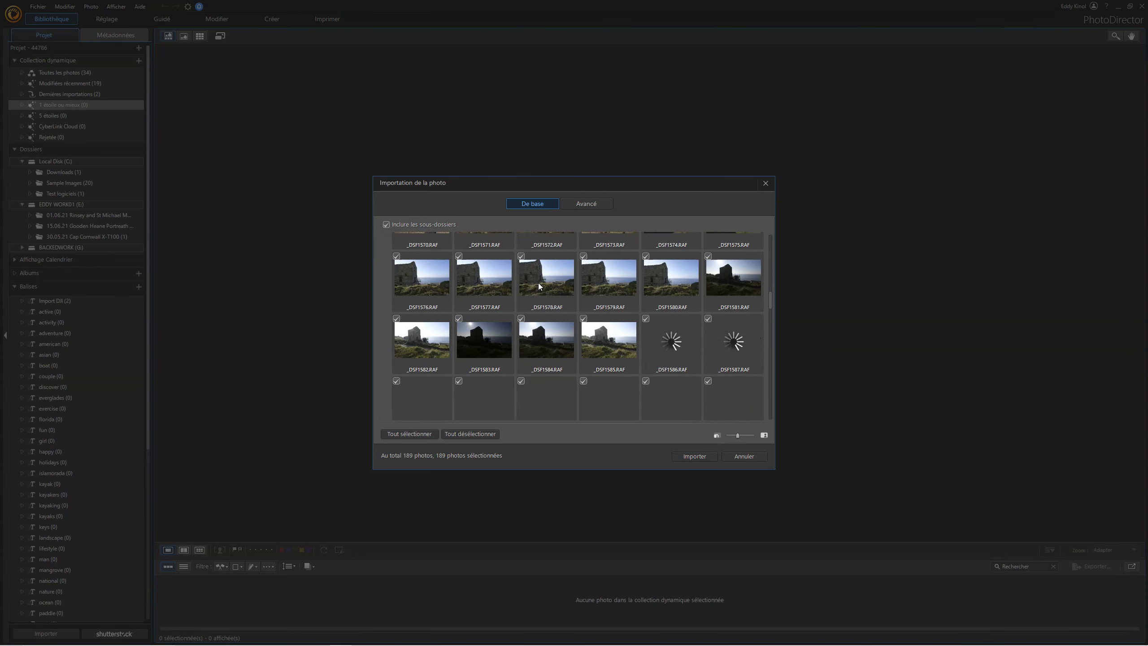
{"action": "scroll", "coordinate": [539, 284], "scroll_direction": "down", "scroll_amount": 6}
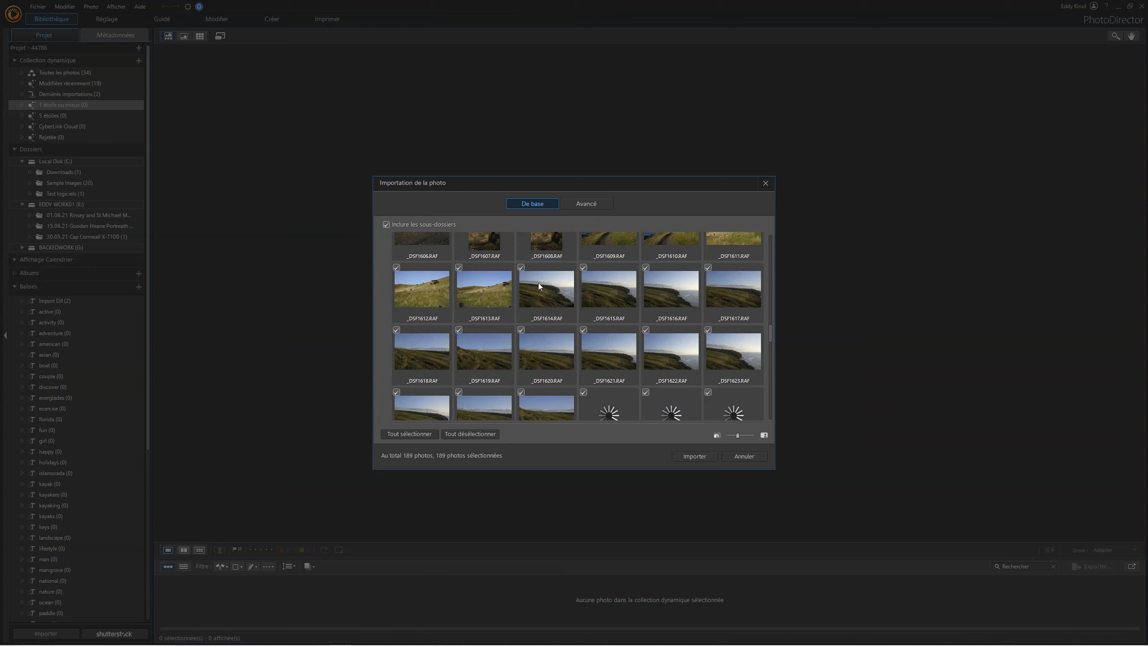
{"action": "left_click", "coordinate": [565, 226]}
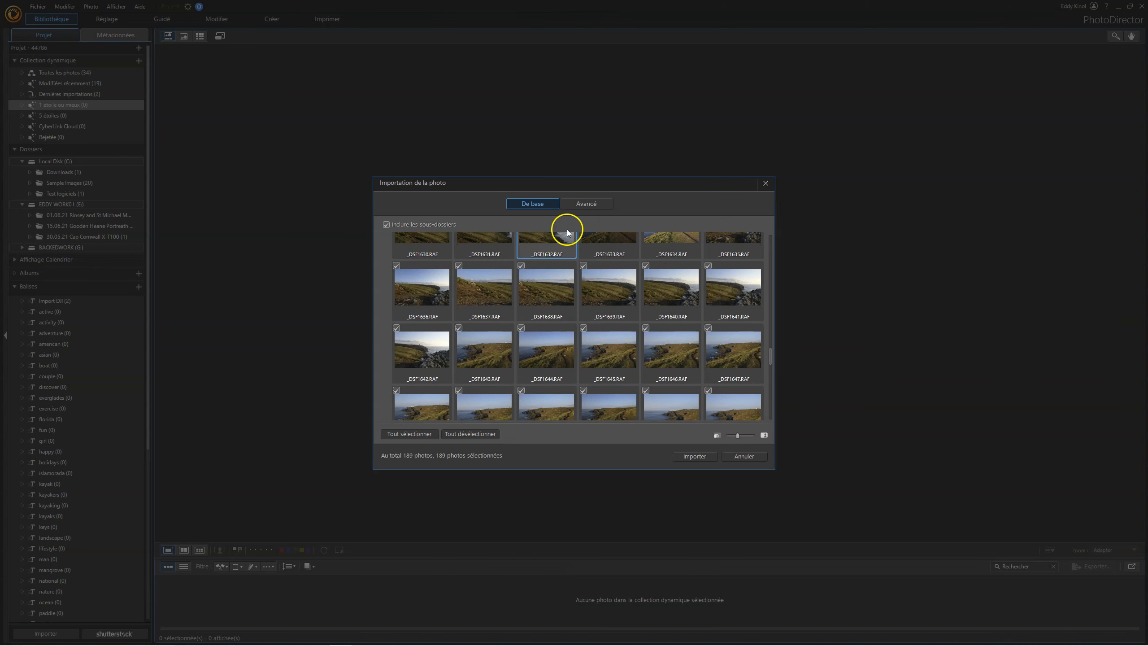
- Check the advanced import options, return to the basic mode and import all the selected photos
{"action": "left_click", "coordinate": [595, 205]}
{"action": "left_click", "coordinate": [594, 206]}
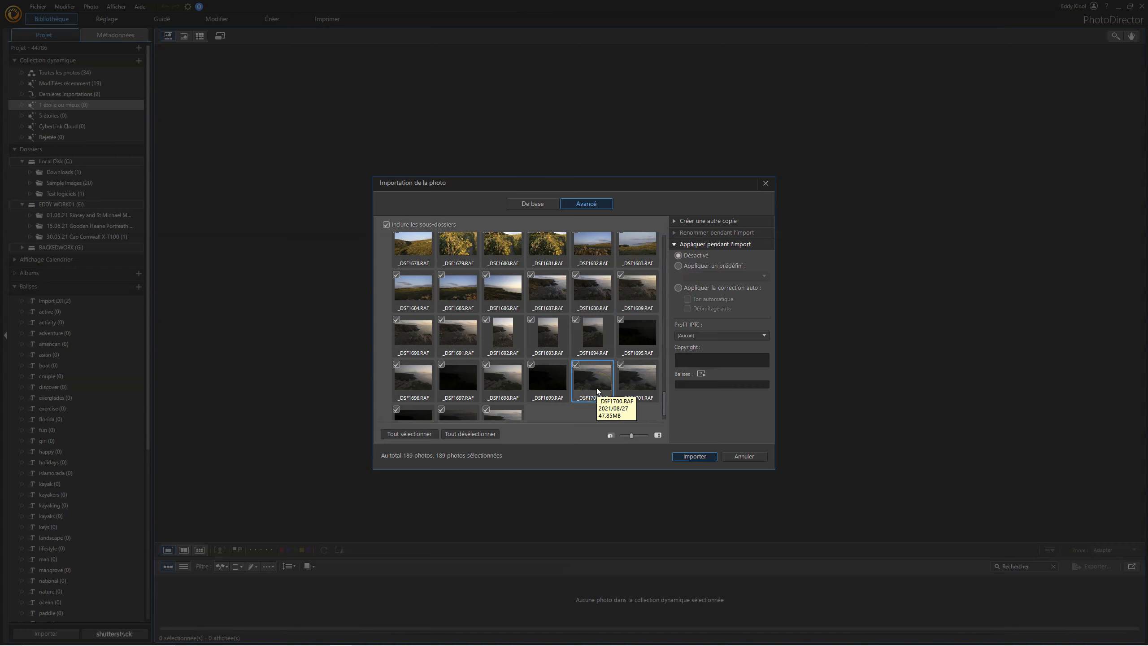
{"action": "scroll", "coordinate": [595, 384], "scroll_direction": "up", "scroll_amount": 5}
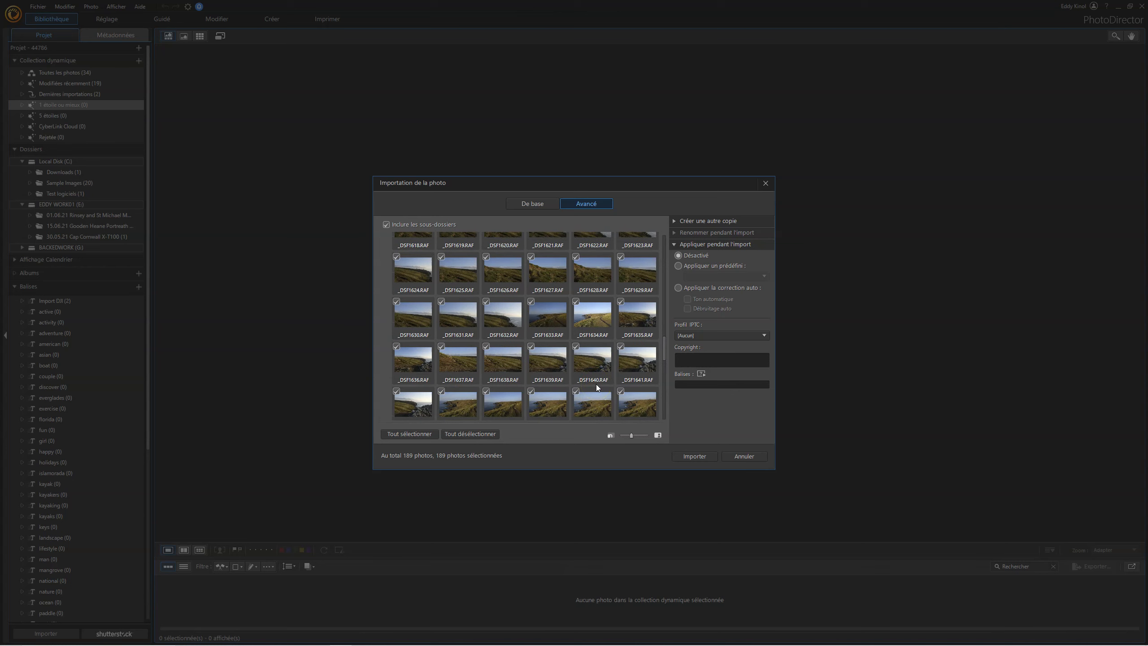
{"action": "left_click", "coordinate": [526, 204]}
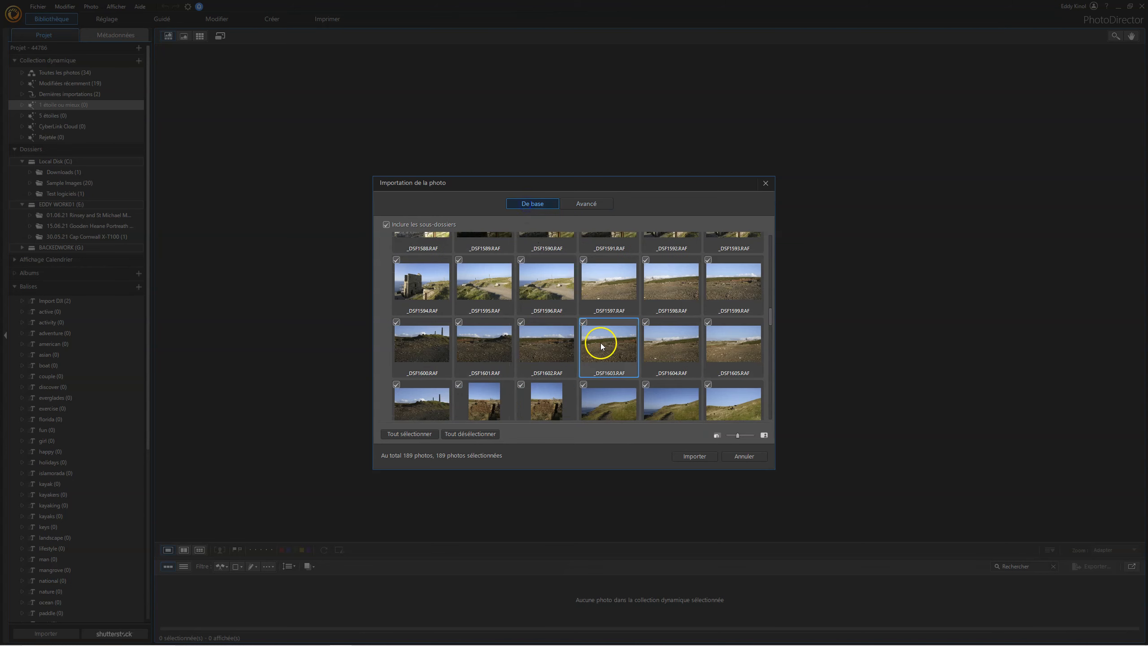
{"action": "left_click", "coordinate": [694, 455]}
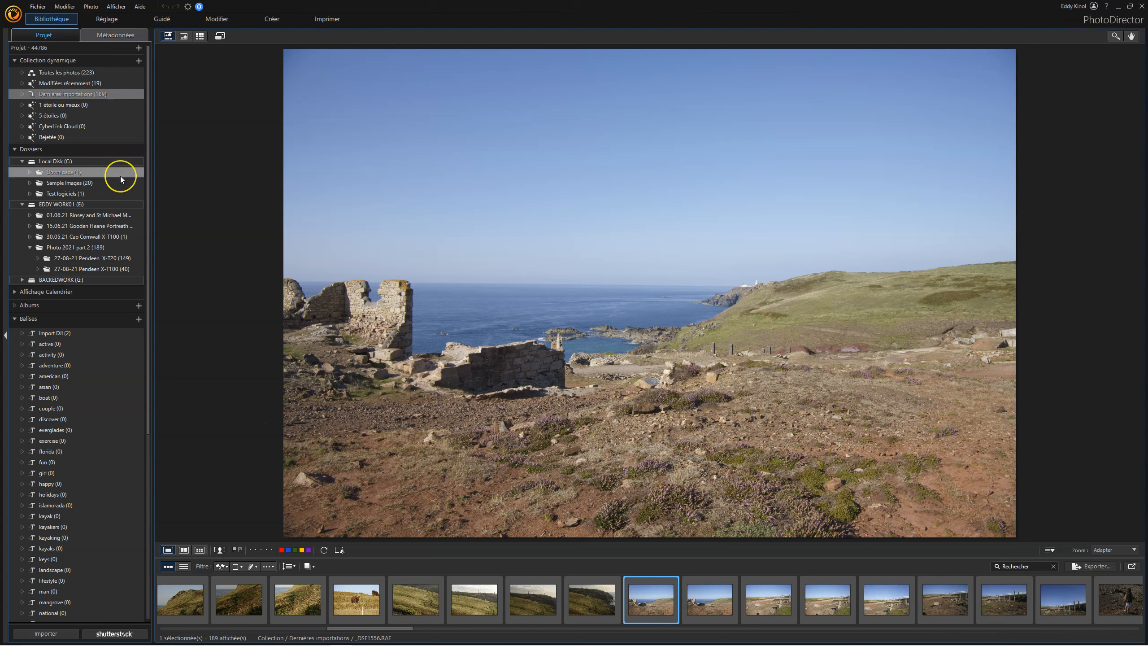
- Create an empty album named "Panorama"
{"action": "left_click", "coordinate": [139, 306]}
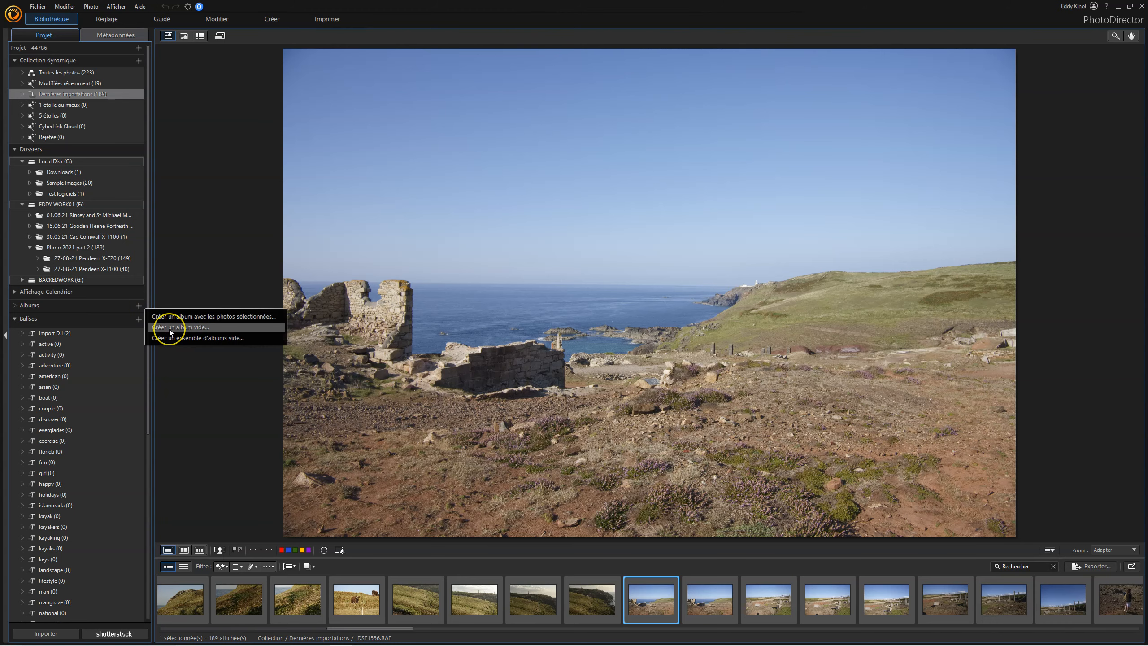
{"action": "left_click", "coordinate": [169, 329]}
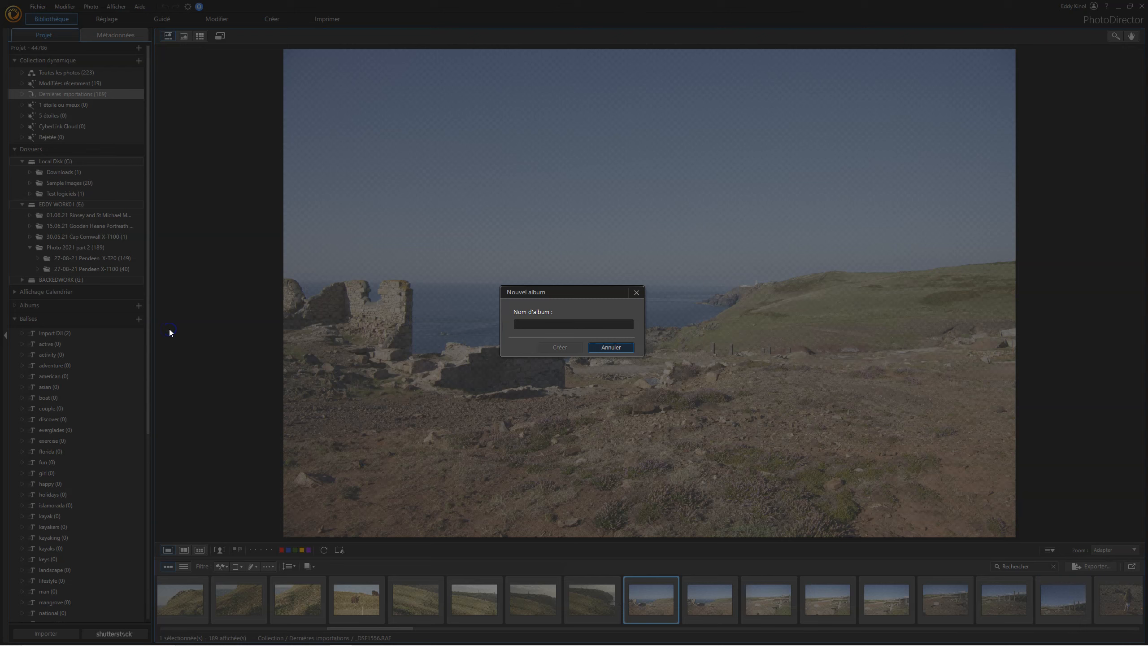
{"action": "type", "text": "Panorama"}
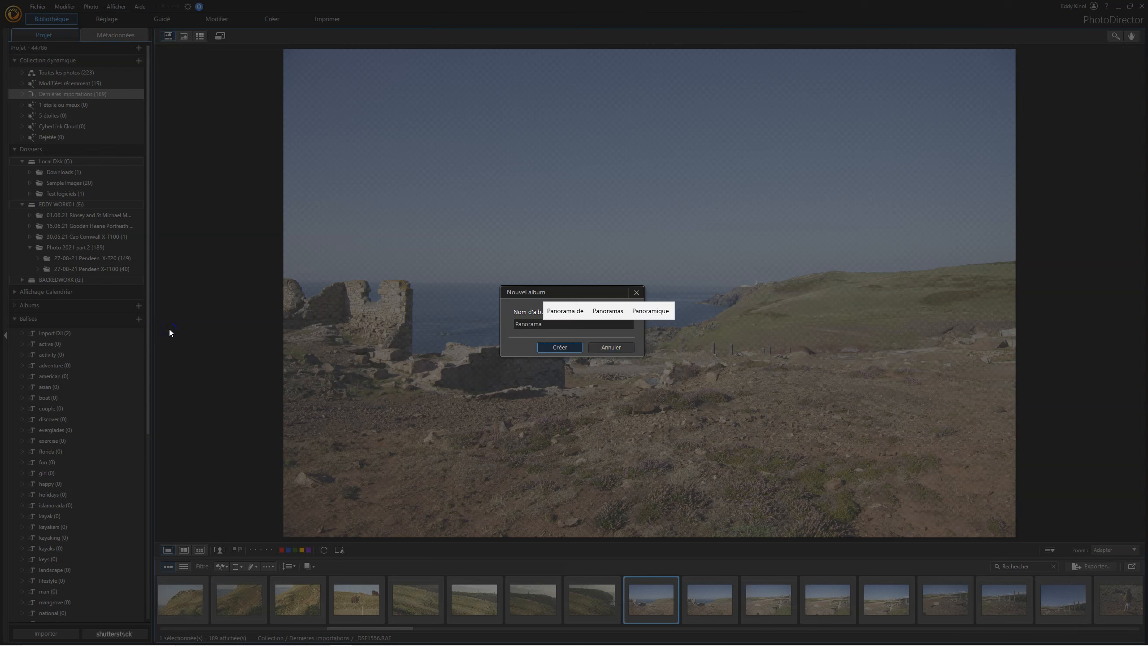
{"action": "key", "text": "Return"}
- Display the latest imports as a thumbnail grid and find the overlapping coastal shots for the panorama
{"action": "left_click", "coordinate": [98, 95]}
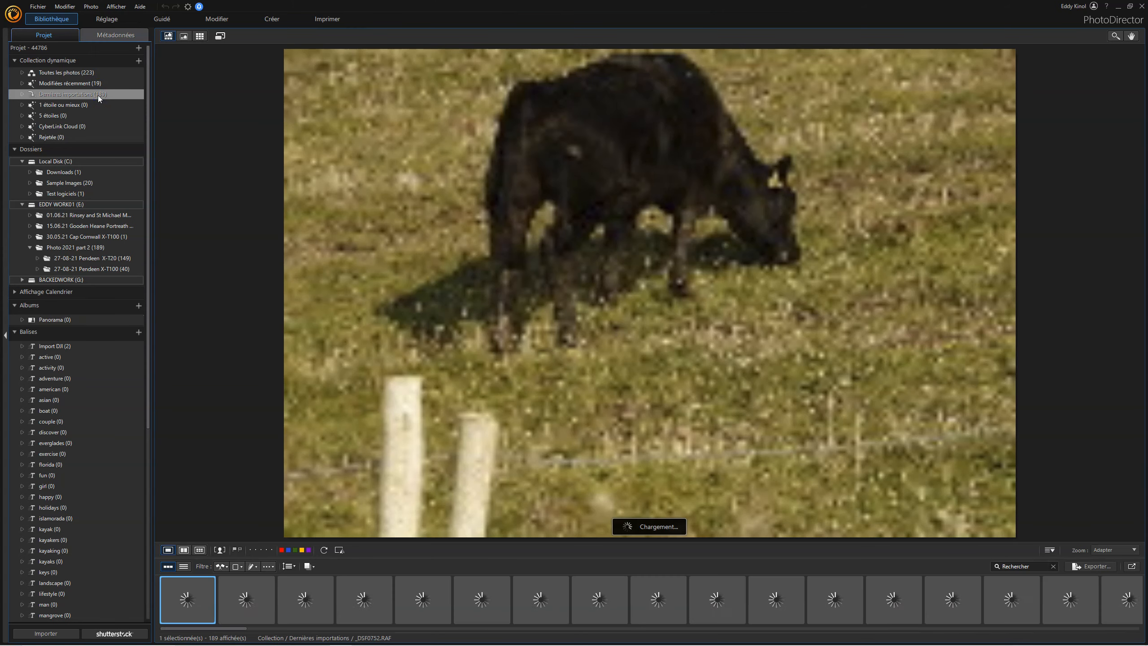
{"action": "left_click", "coordinate": [199, 36]}
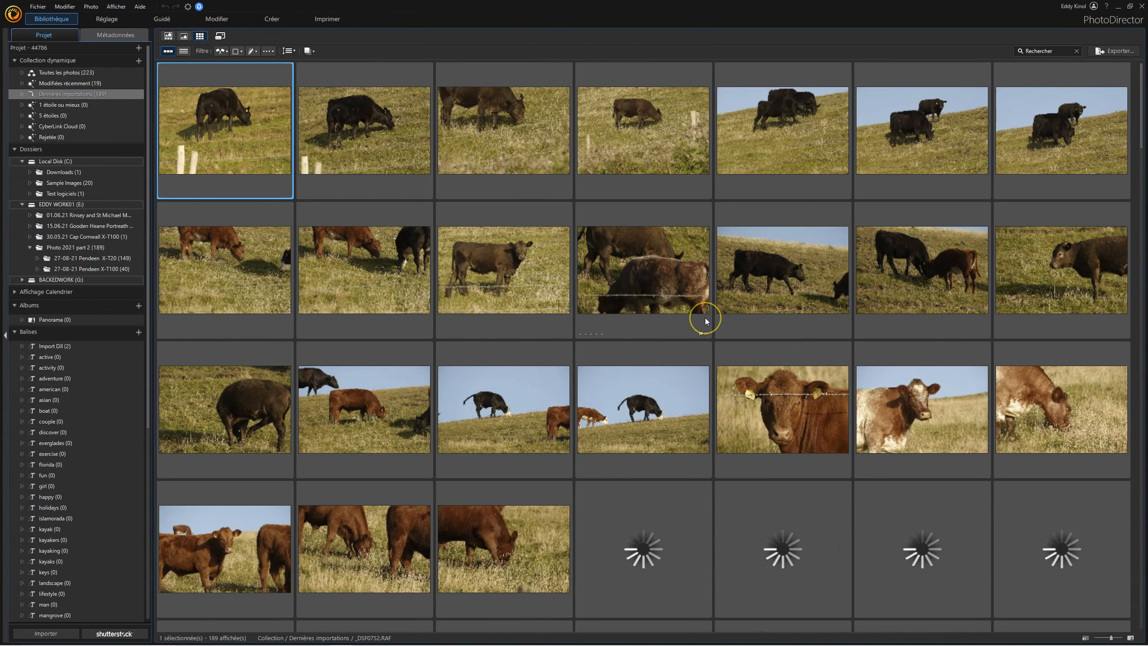
{"action": "scroll", "coordinate": [691, 317], "scroll_direction": "down", "scroll_amount": 5}
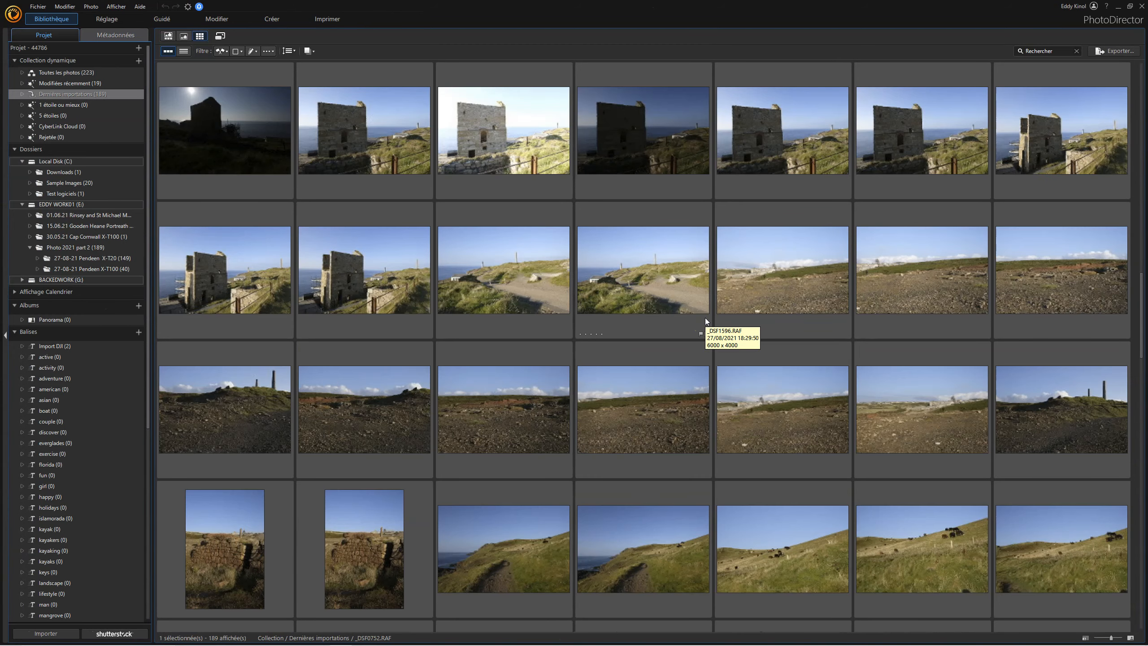
{"action": "scroll", "coordinate": [704, 318], "scroll_direction": "down", "scroll_amount": 5}
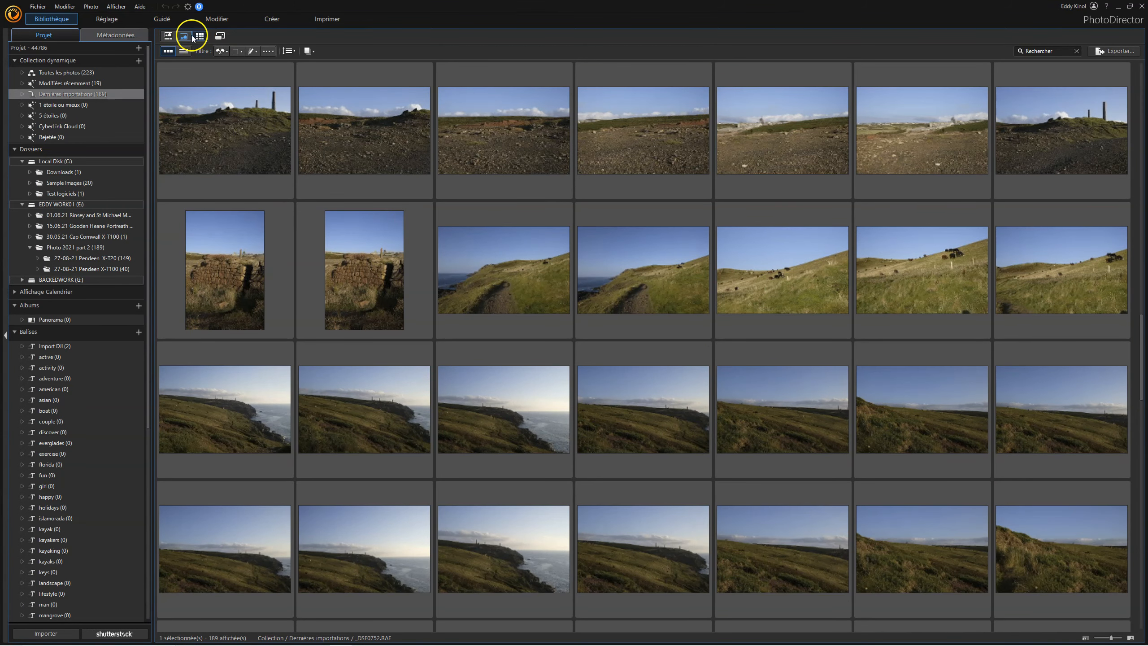
{"action": "scroll", "coordinate": [621, 296], "scroll_direction": "down", "scroll_amount": 1}
{"action": "scroll", "coordinate": [622, 296], "scroll_direction": "down", "scroll_amount": 7}
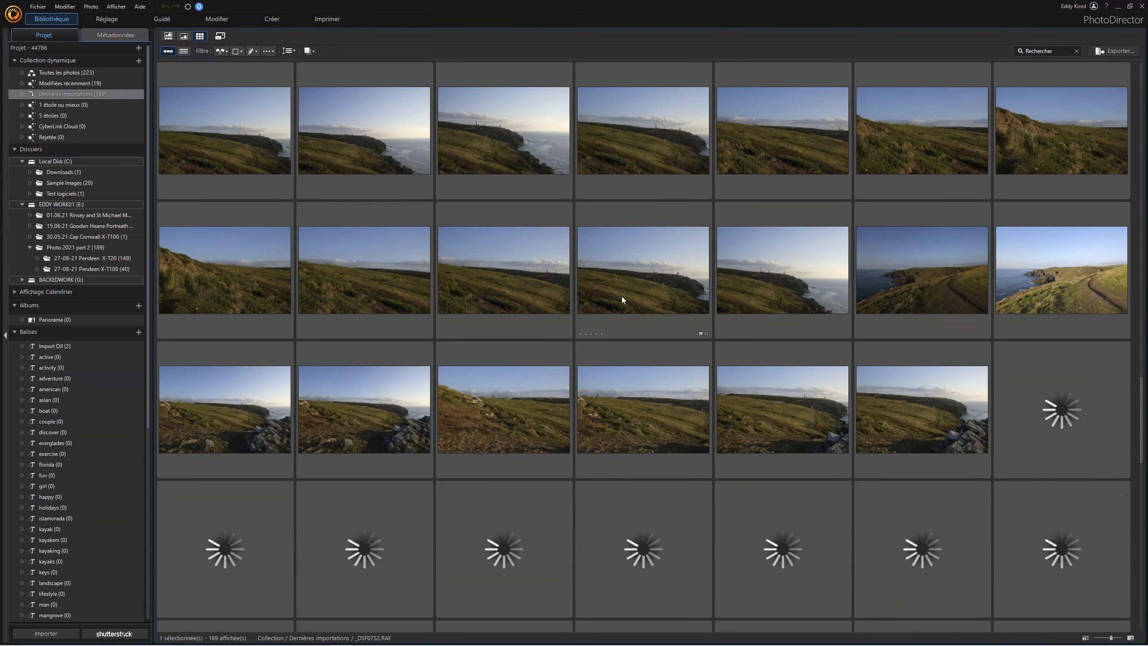
{"action": "scroll", "coordinate": [621, 297], "scroll_direction": "down", "scroll_amount": 3}
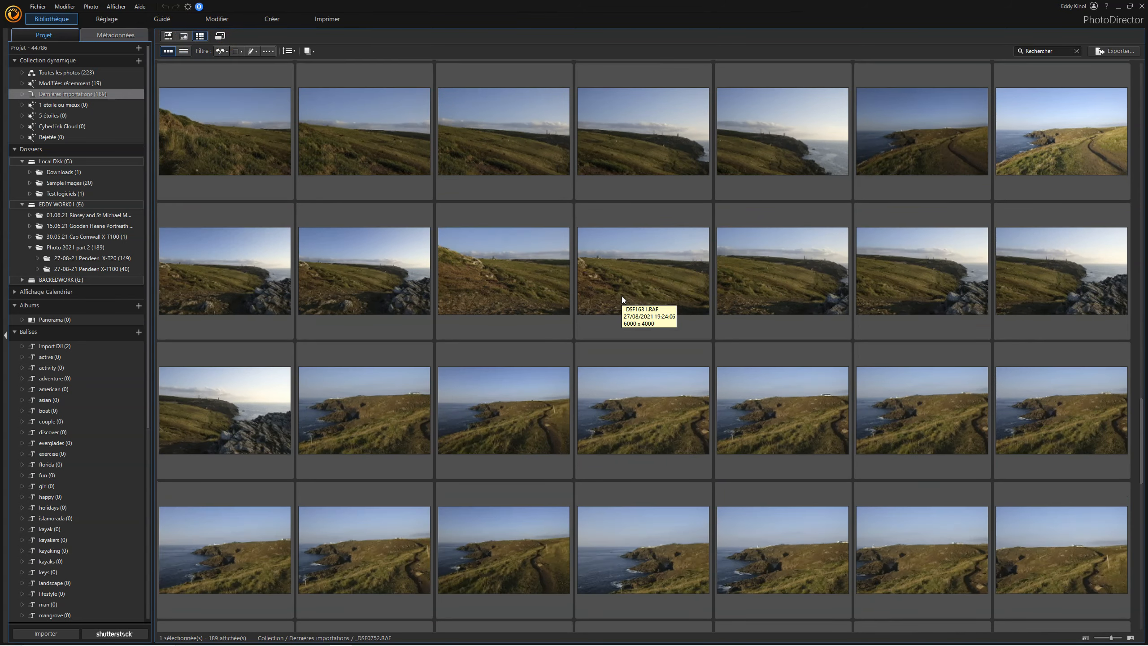
- Add the six consecutive coastal photos starting with _DSF1637.RAF to the Panorama album and show the album with a large preview
{"action": "left_click", "coordinate": [504, 270]}
{"action": "left_click", "coordinate": [225, 409], "text": "shift"}
{"action": "left_click_drag", "start_coordinate": [224, 409], "coordinate": [85, 319]}
{"action": "left_click", "coordinate": [86, 319]}
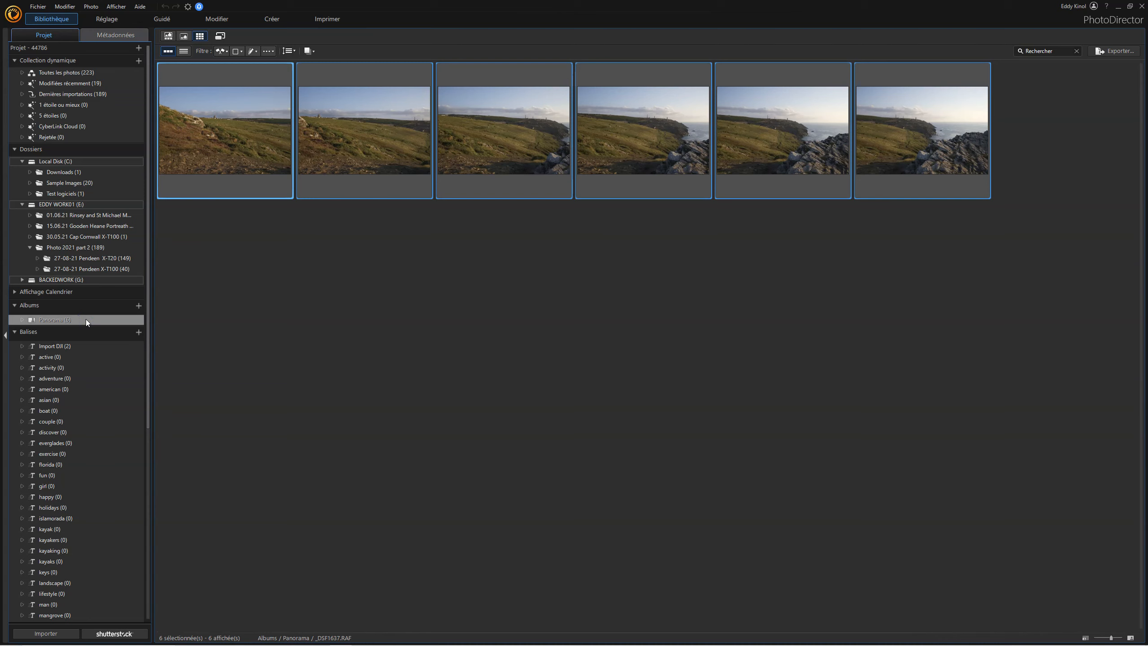
{"action": "left_click", "coordinate": [169, 37]}
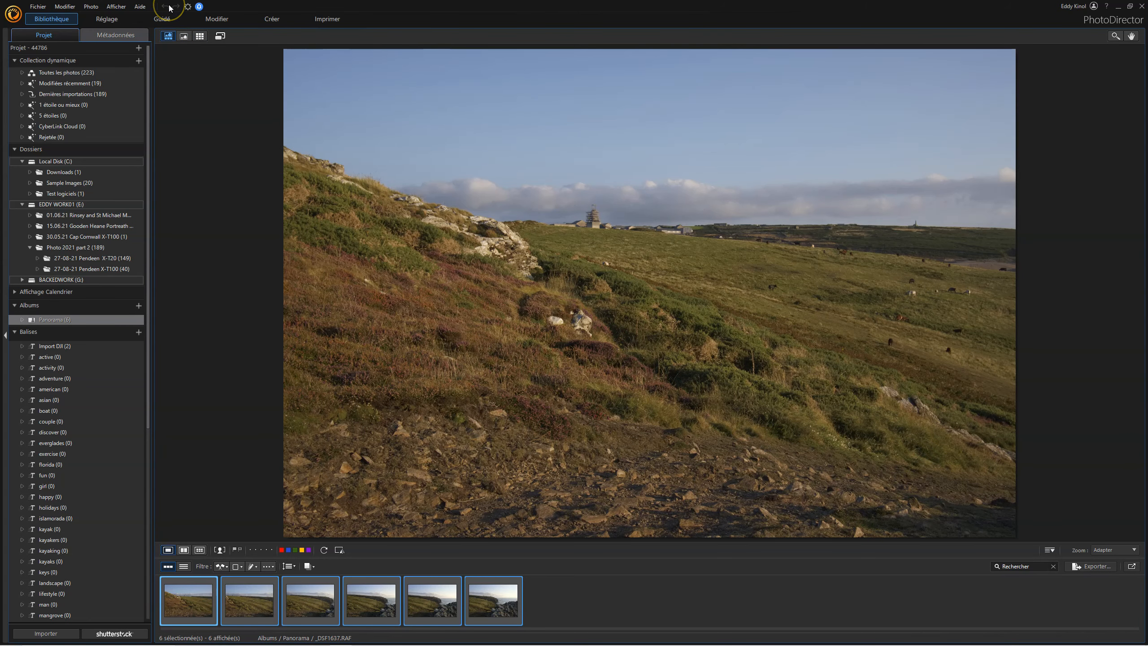
- Show the adjustment presets for the album photos and open the DirectorZone web page for downloading more presets
{"action": "left_click", "coordinate": [107, 19]}
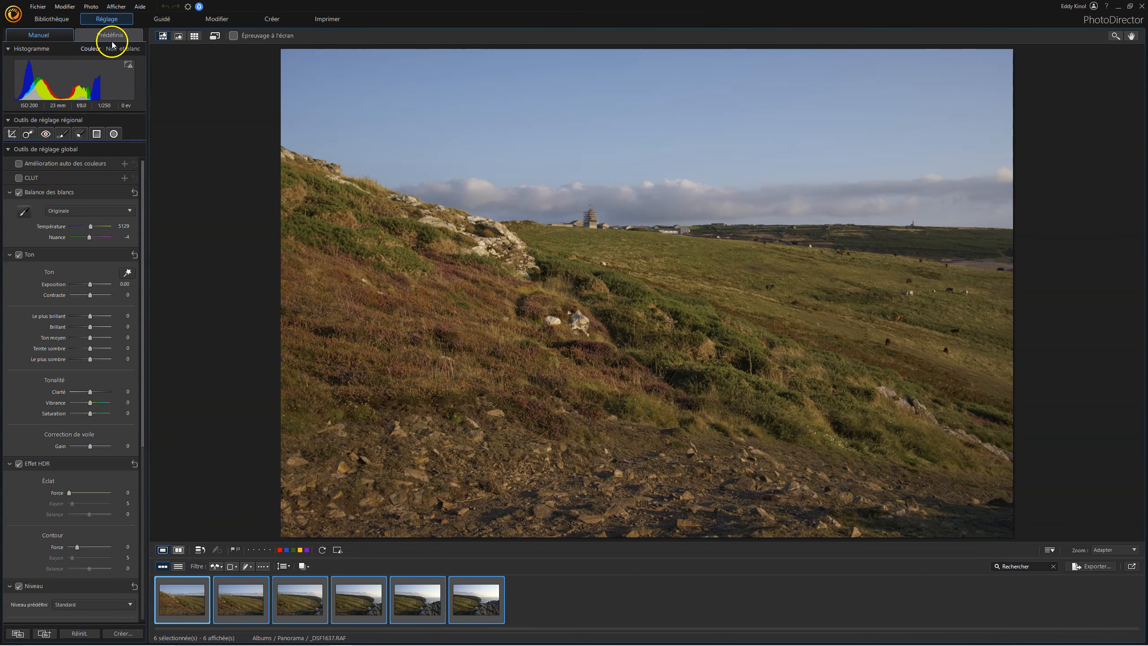
{"action": "left_click", "coordinate": [110, 36]}
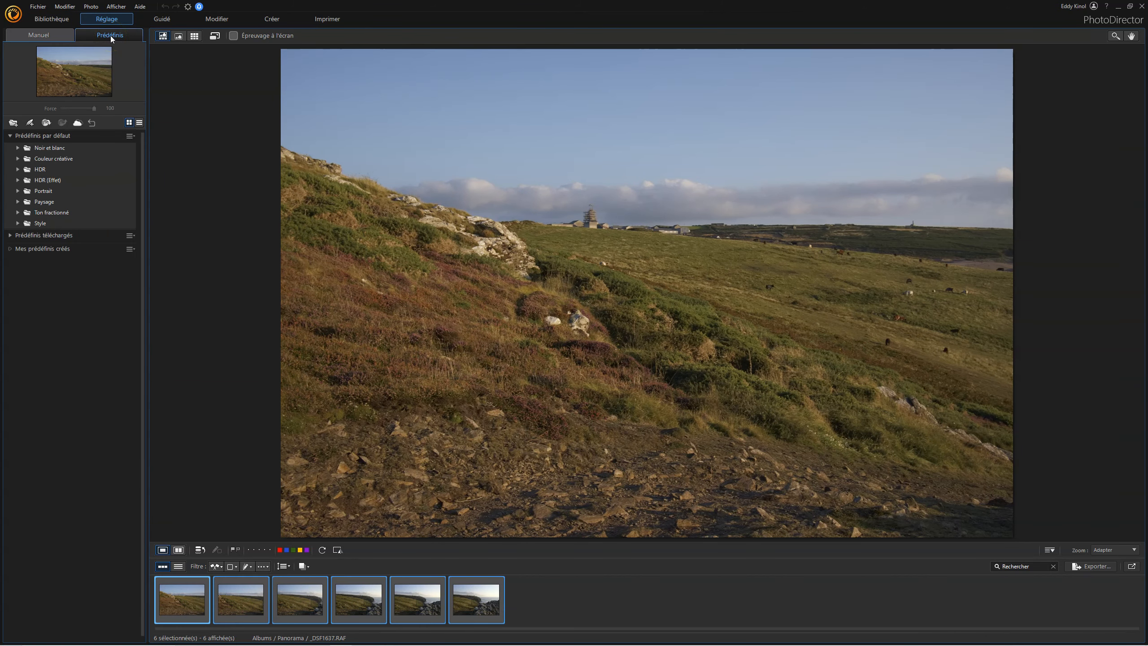
{"action": "left_click", "coordinate": [35, 159]}
{"action": "left_click", "coordinate": [78, 123]}
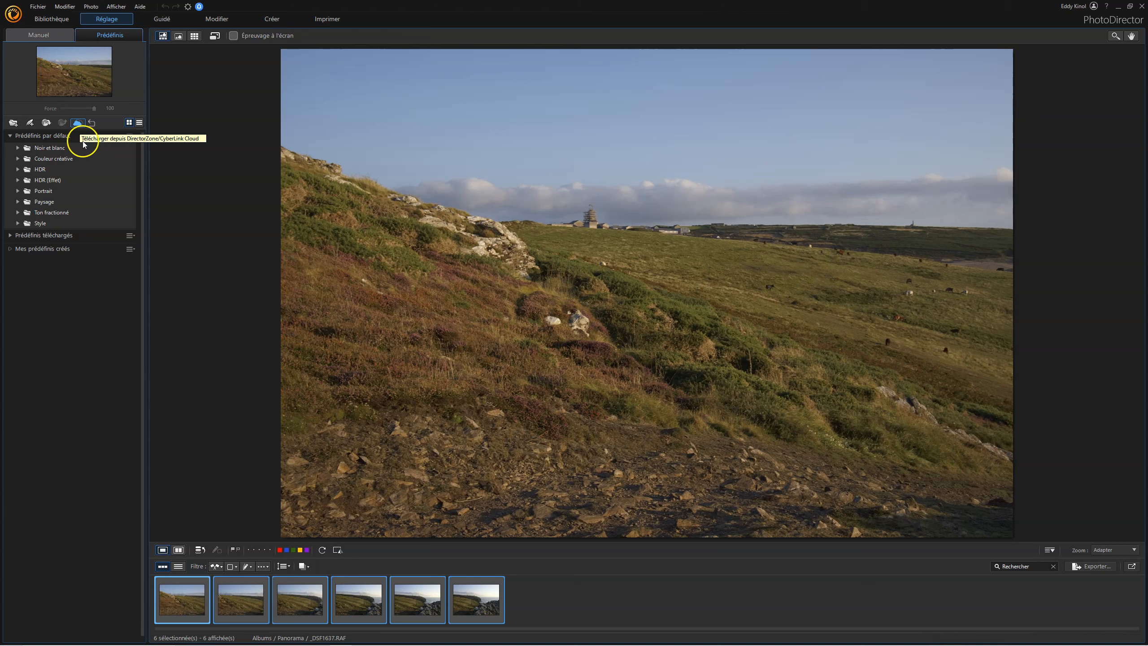
{"action": "left_click", "coordinate": [10, 237]}
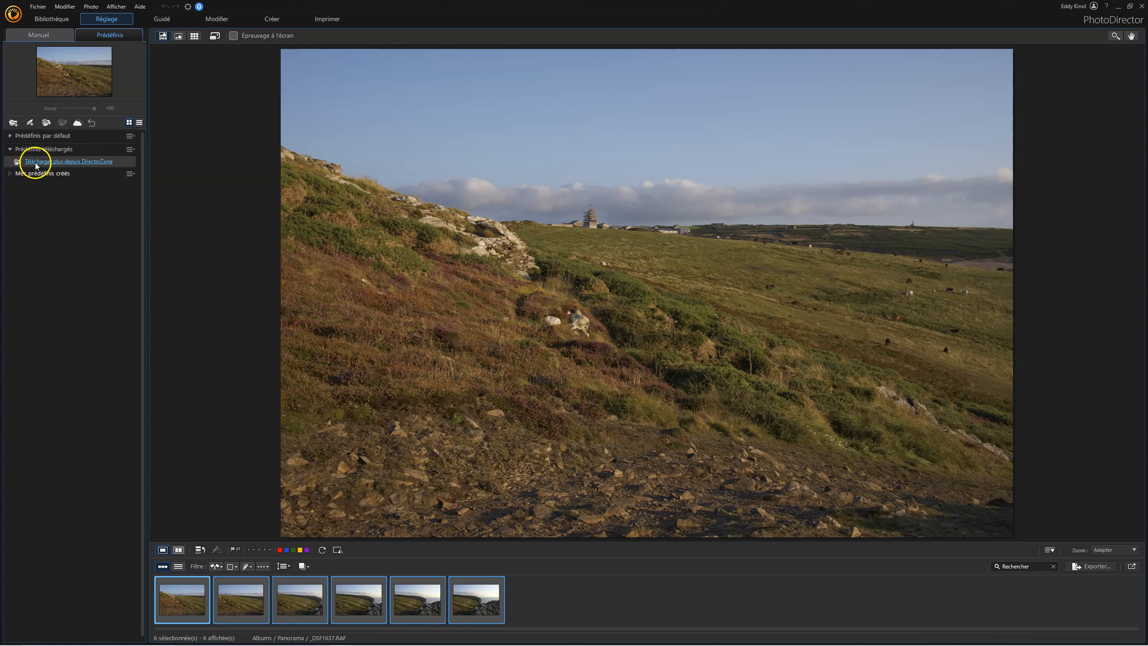
{"action": "left_click", "coordinate": [69, 162]}
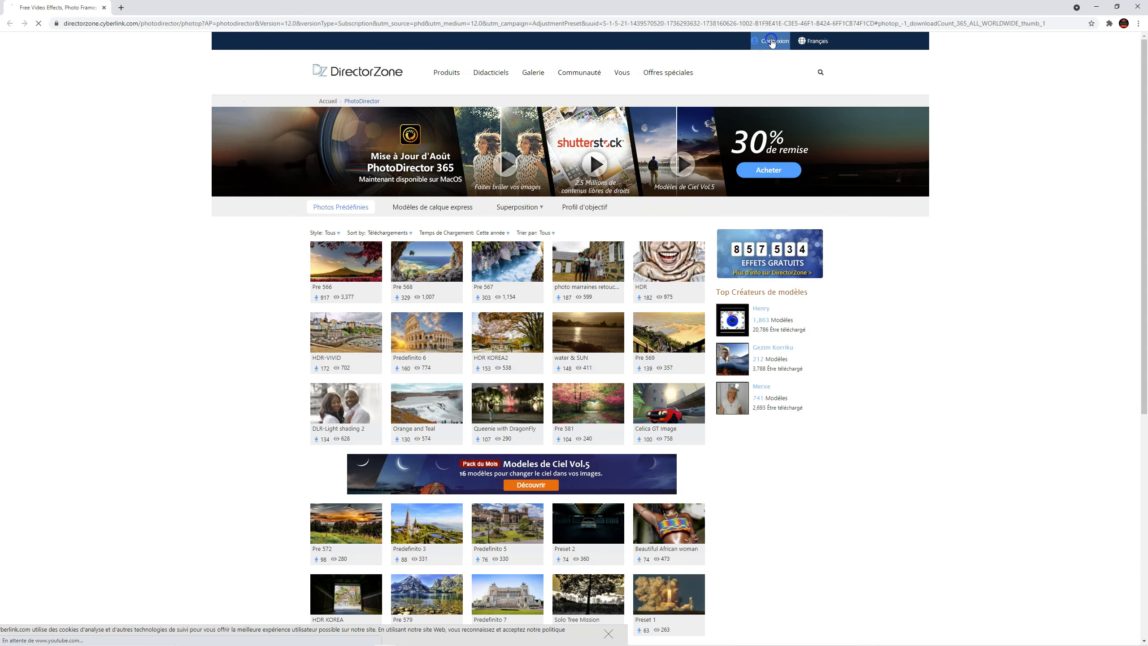
- Sign in to DirectorZone with the CyberLink account's e-mail address and password
{"action": "left_click", "coordinate": [771, 42]}
{"action": "left_click", "coordinate": [503, 154]}
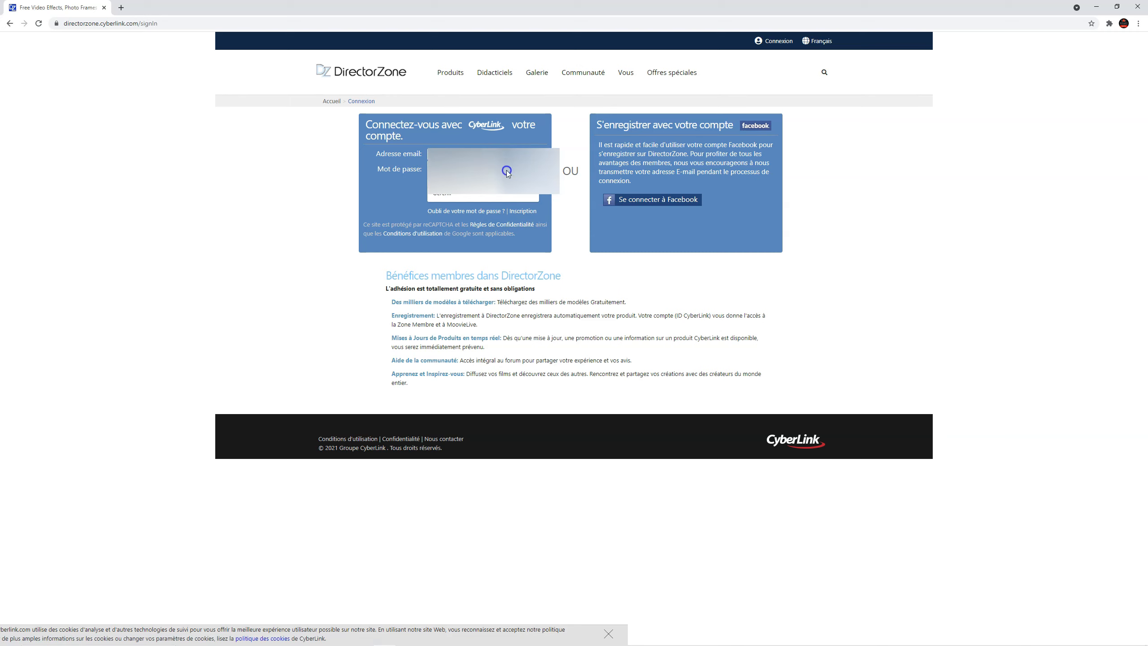
{"action": "left_click", "coordinate": [506, 170]}
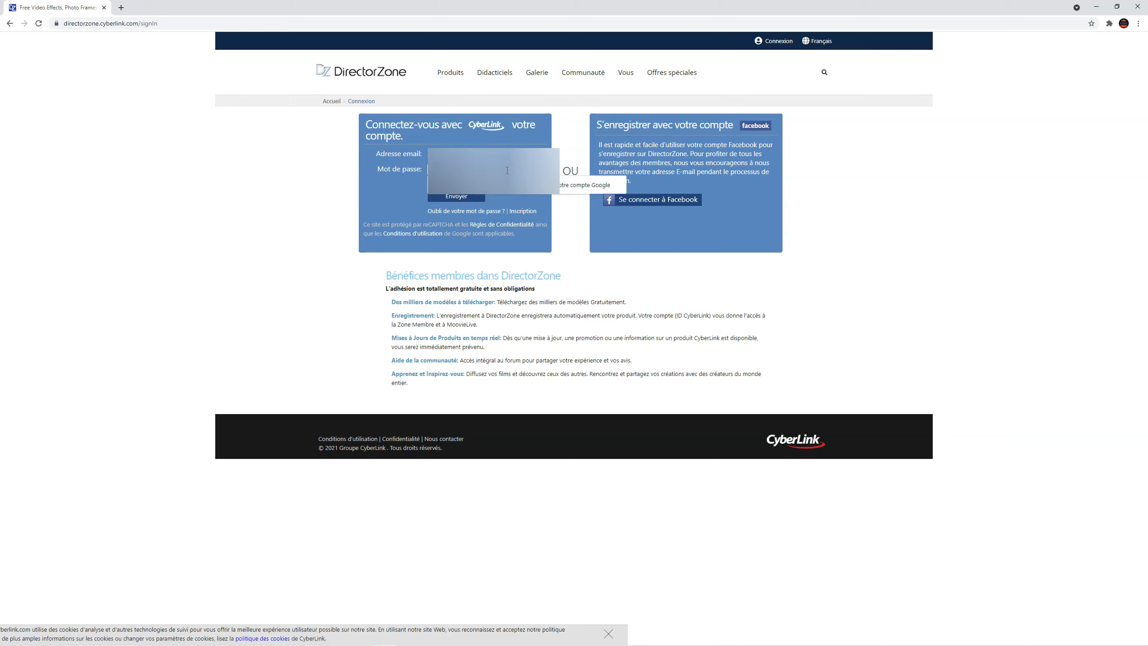
{"action": "type", "text": "•"}
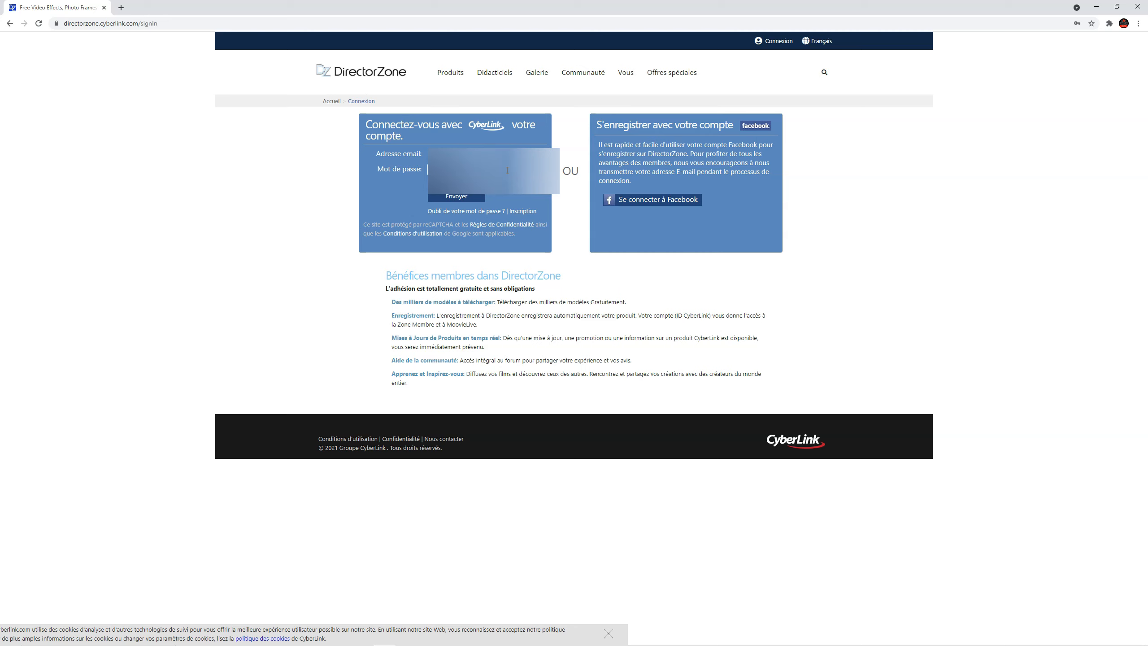
{"action": "left_click", "coordinate": [477, 197]}
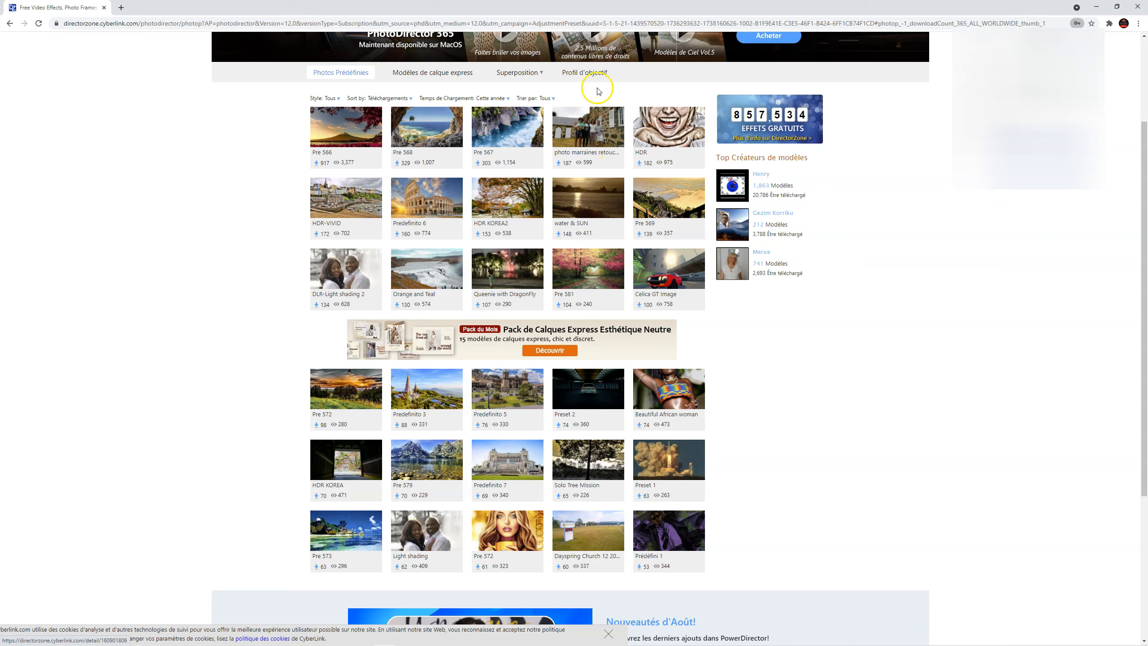
- Look at the lens profiles offered on DirectorZone, then close the web page and return to PhotoDirector
{"action": "left_click", "coordinate": [587, 73]}
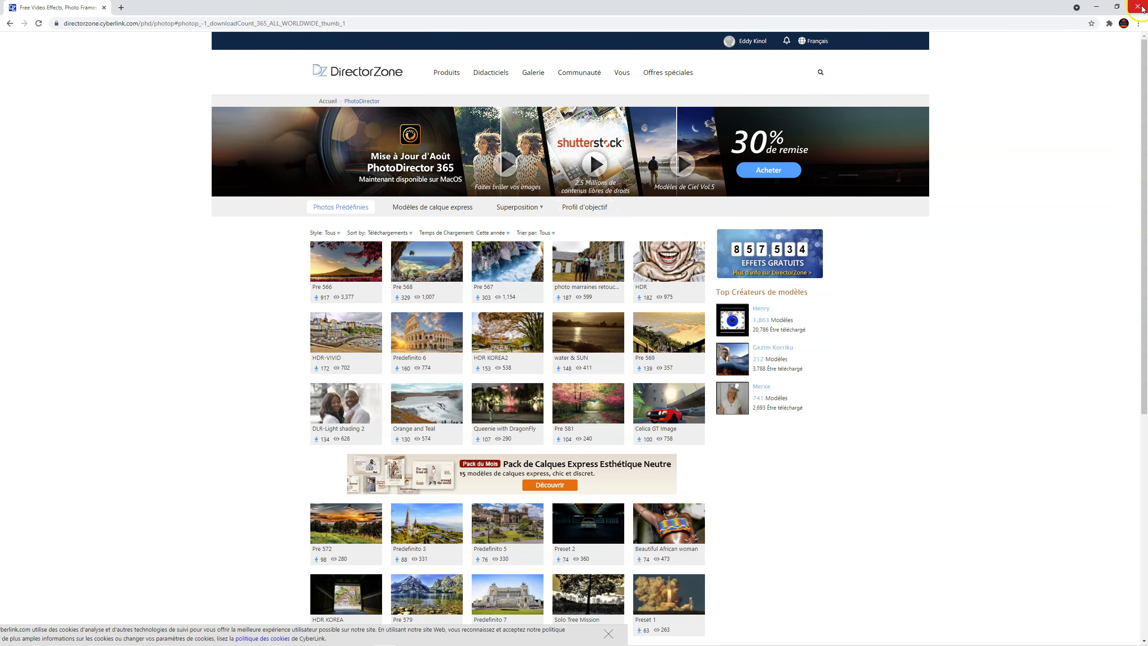
{"action": "left_click", "coordinate": [1137, 8]}
- Compare the Paysage presets on the six album photos, apply Brillant et vif, and check the last and first photos
{"action": "left_click", "coordinate": [38, 239]}
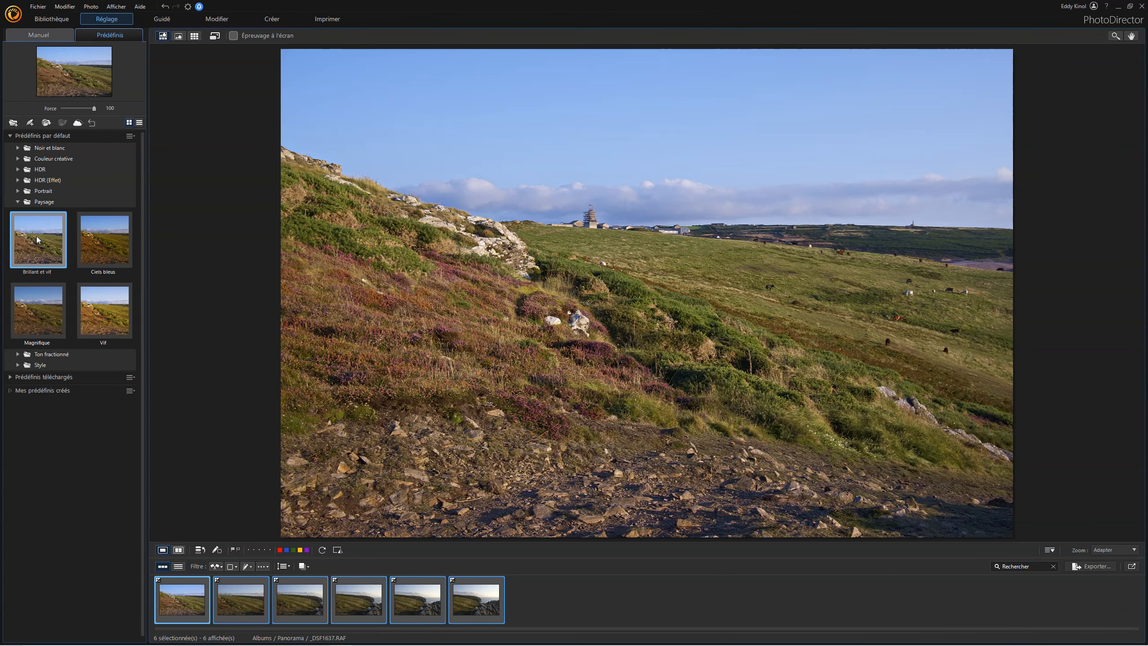
{"action": "left_click", "coordinate": [108, 247]}
{"action": "left_click", "coordinate": [109, 316]}
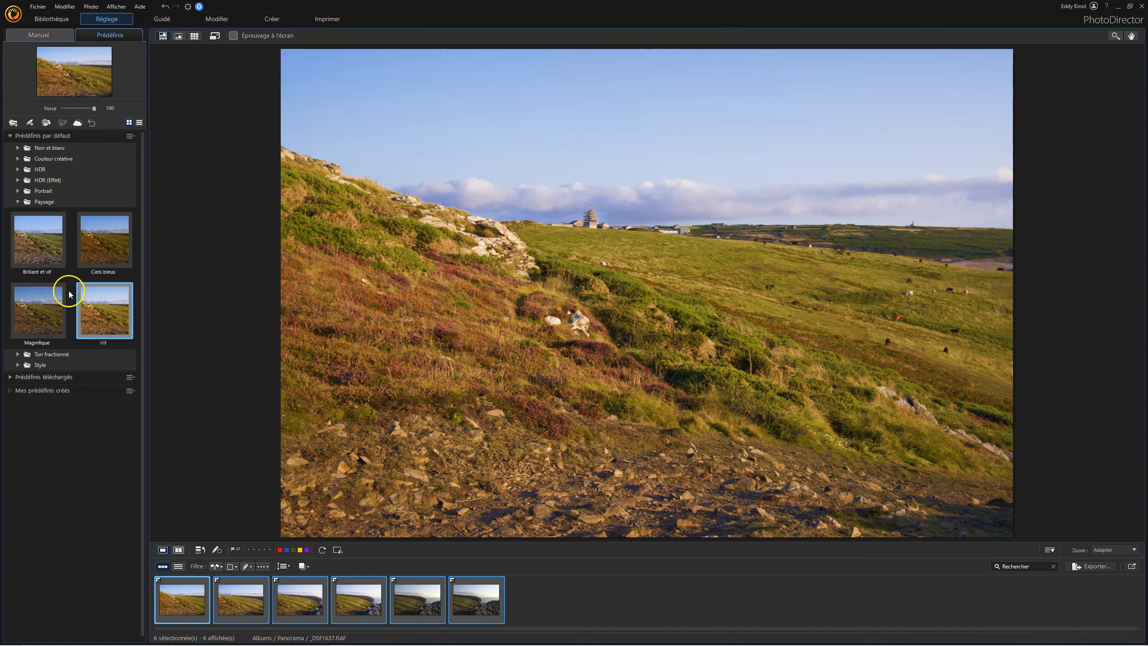
{"action": "left_click", "coordinate": [20, 247]}
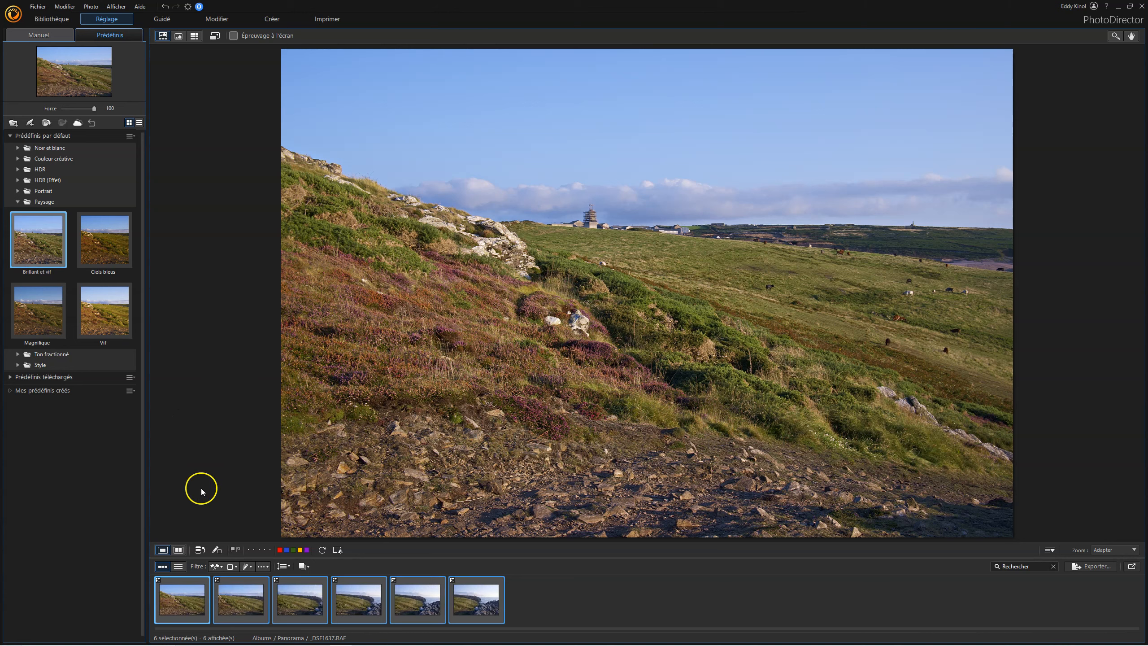
{"action": "left_click", "coordinate": [476, 600]}
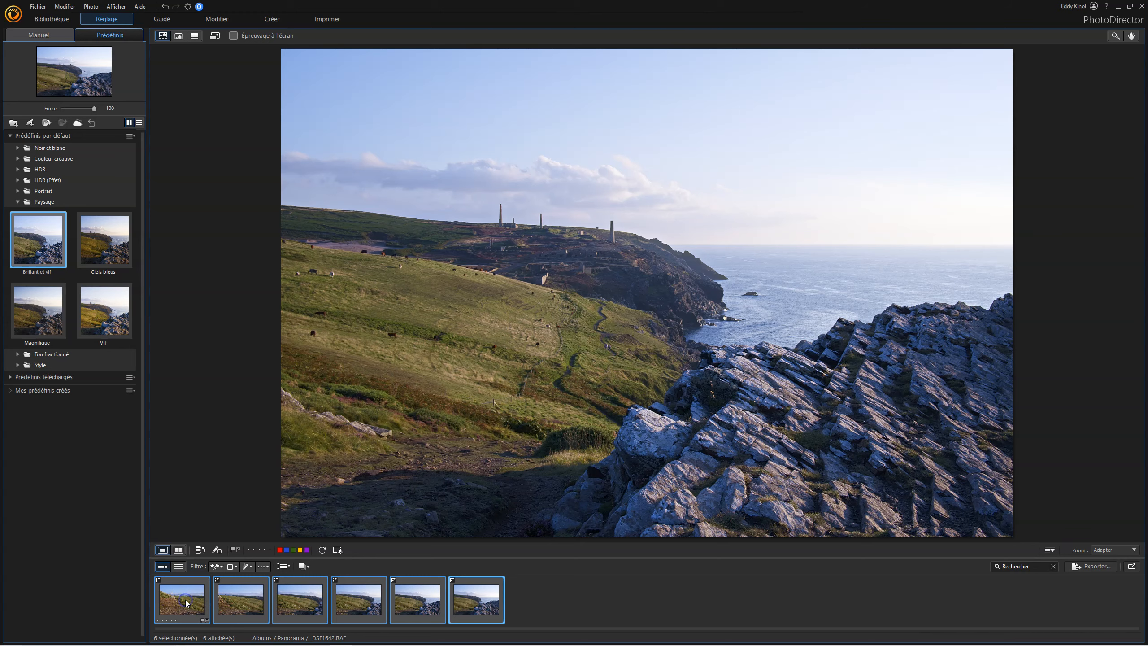
{"action": "left_click", "coordinate": [185, 603]}
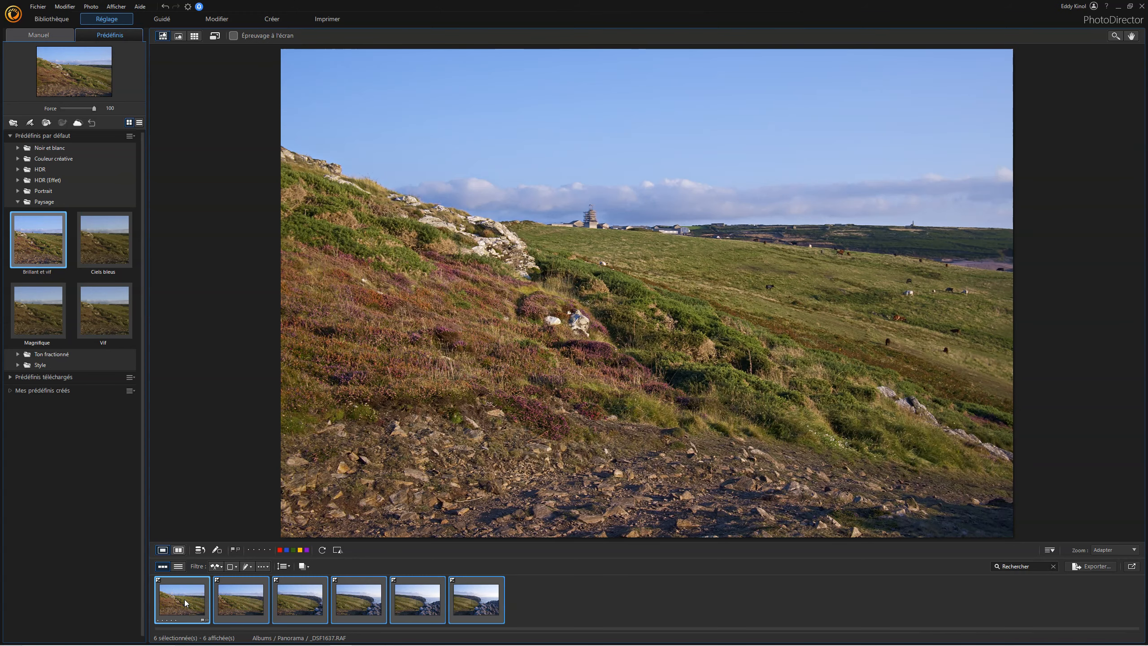
- Merge the six photos with the guided Panorama tool and enable Auto remplir la démarcation to fill the edges
{"action": "left_click", "coordinate": [168, 21]}
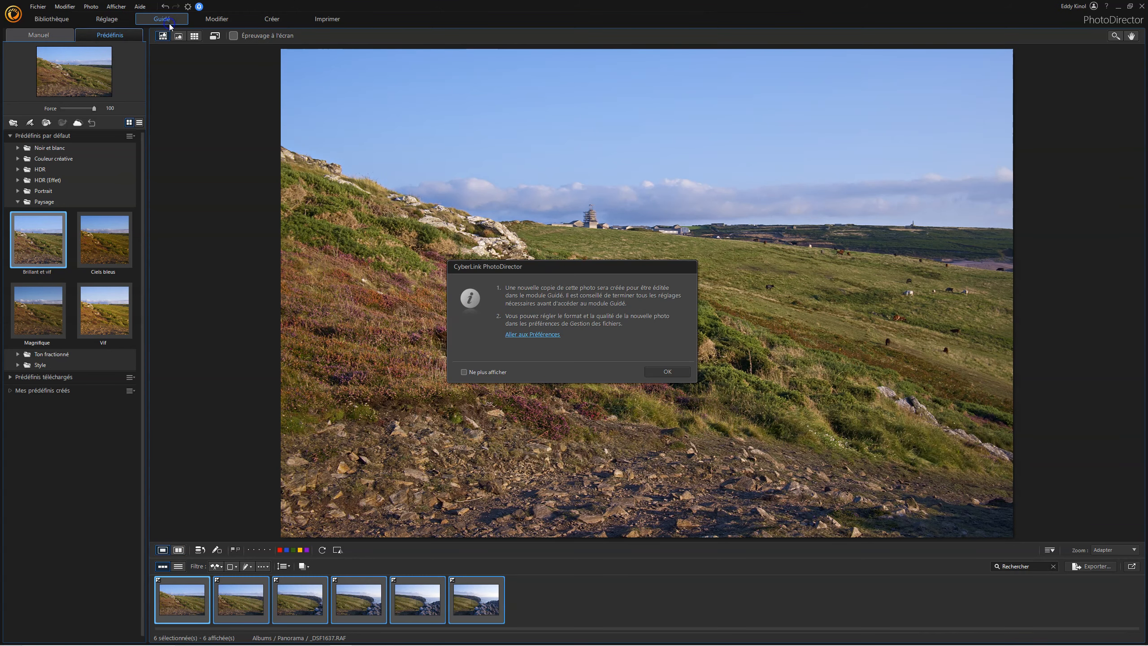
{"action": "left_click", "coordinate": [667, 372]}
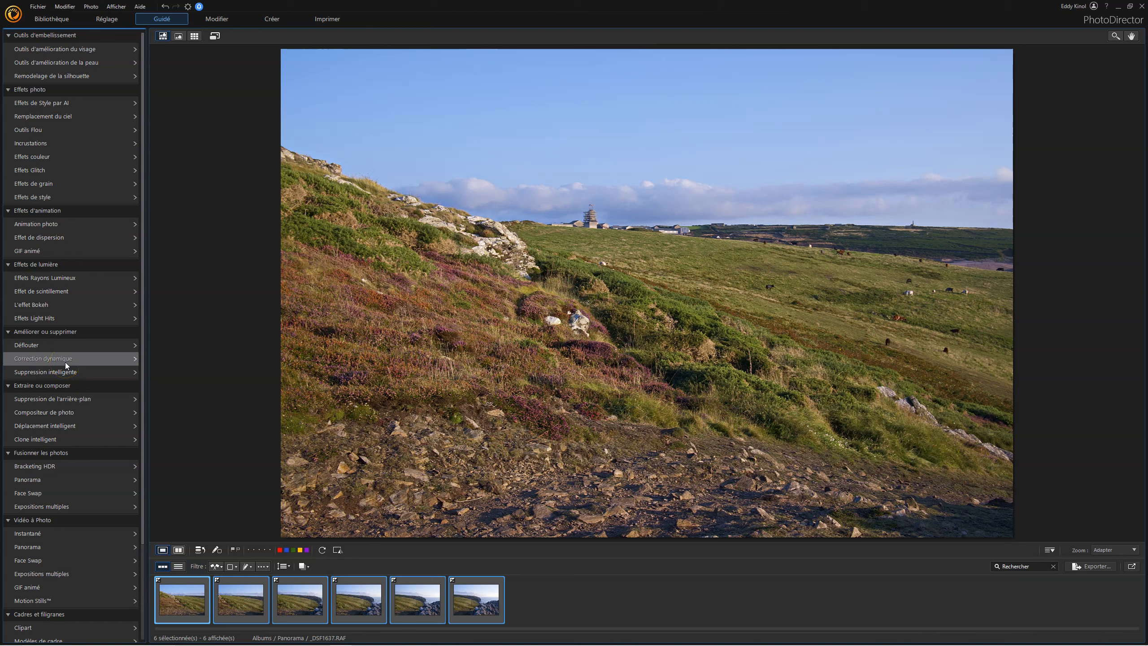
{"action": "scroll", "coordinate": [66, 366], "scroll_direction": "down", "scroll_amount": 3}
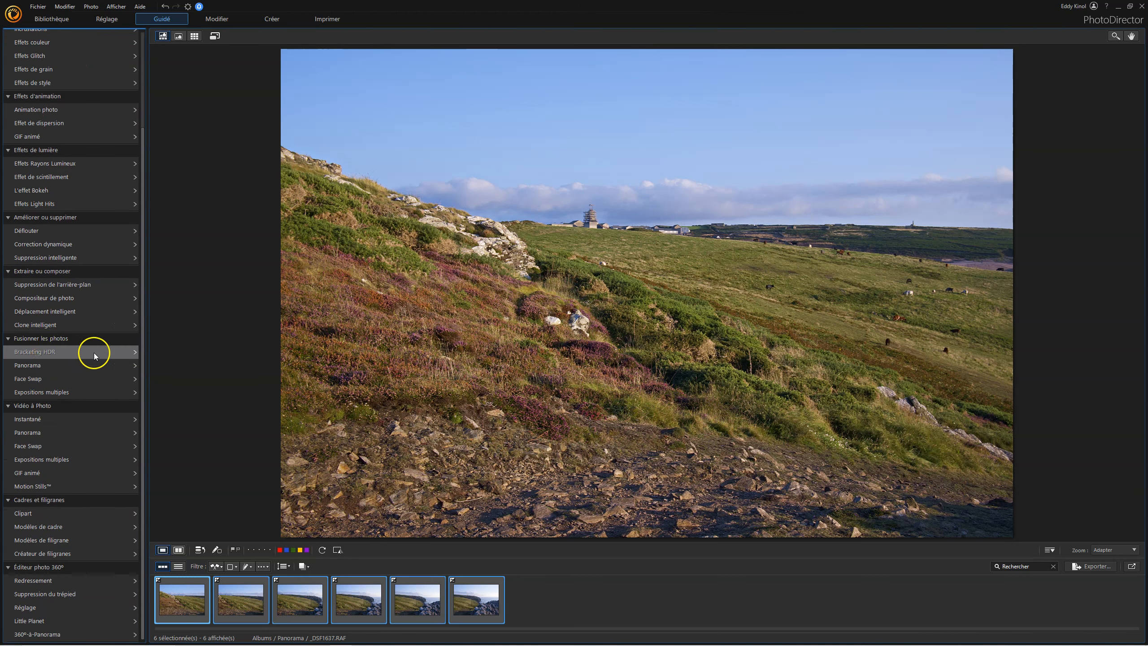
{"action": "left_click", "coordinate": [63, 370]}
{"action": "left_click", "coordinate": [1029, 634]}
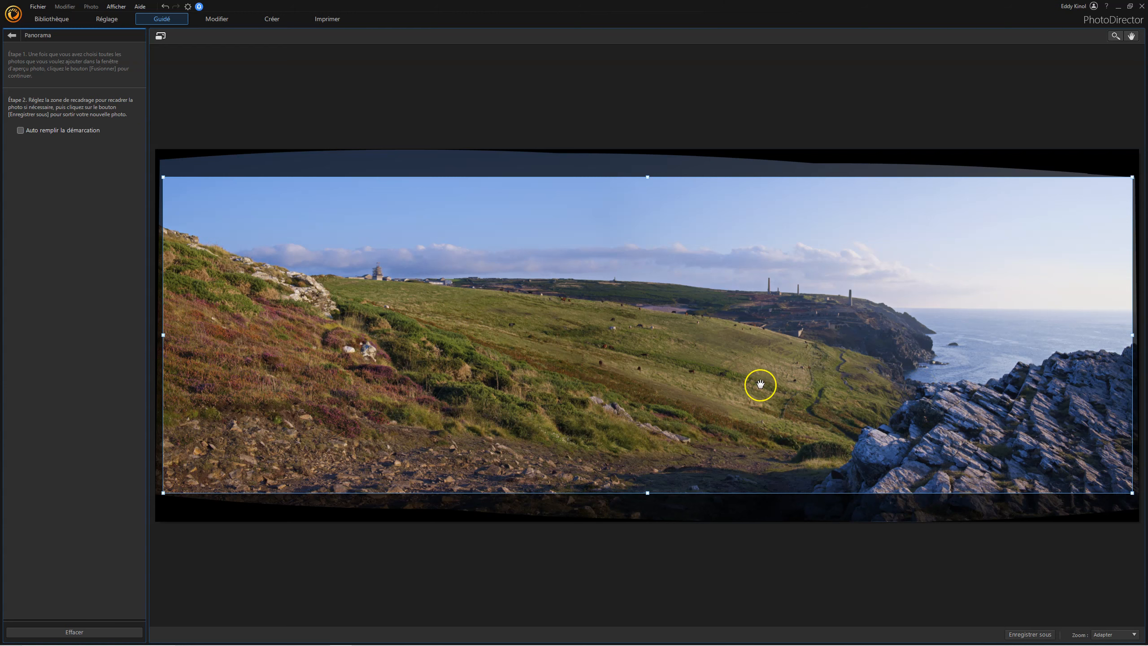
{"action": "left_click", "coordinate": [20, 131]}
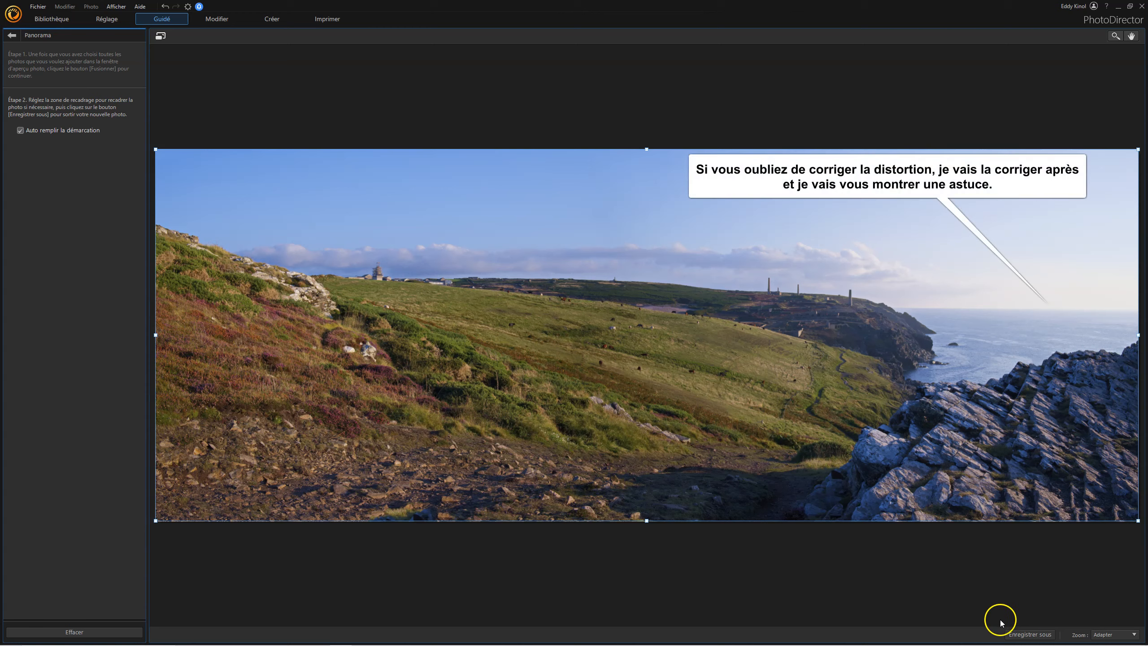
- Save the merged panorama as a TIF file named Panorama
{"action": "left_click", "coordinate": [1026, 634]}
{"action": "left_click", "coordinate": [270, 288]}
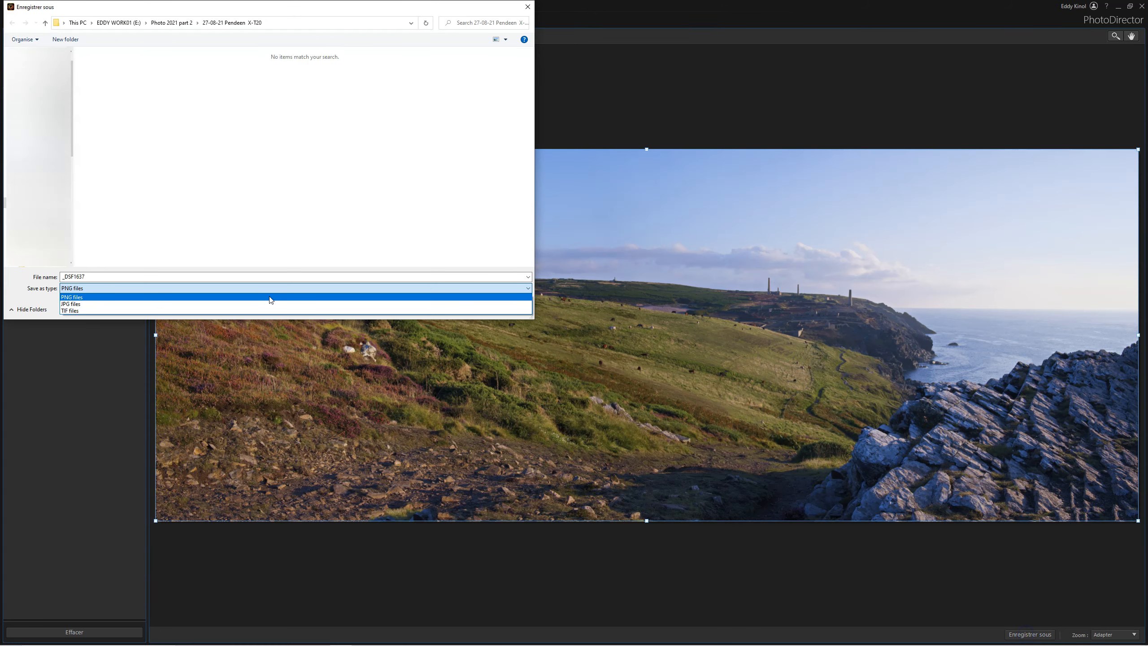
{"action": "left_click", "coordinate": [262, 312]}
{"action": "key", "text": "alt+n"}
{"action": "type", "text": "Panorama"}
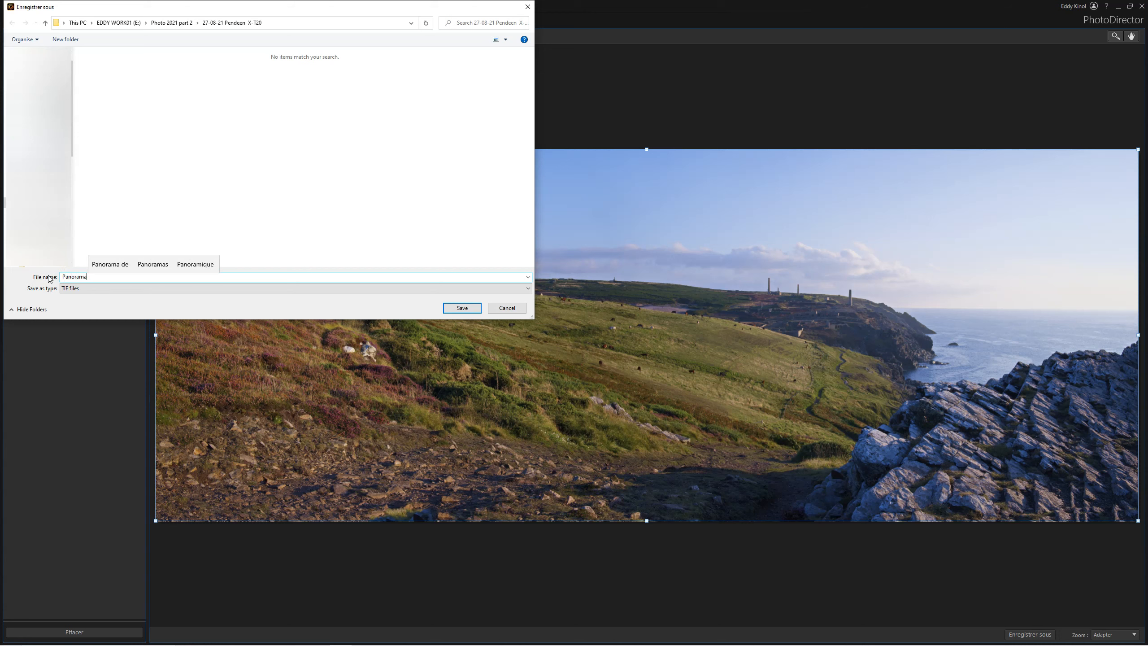
{"action": "type", "text": " P"}
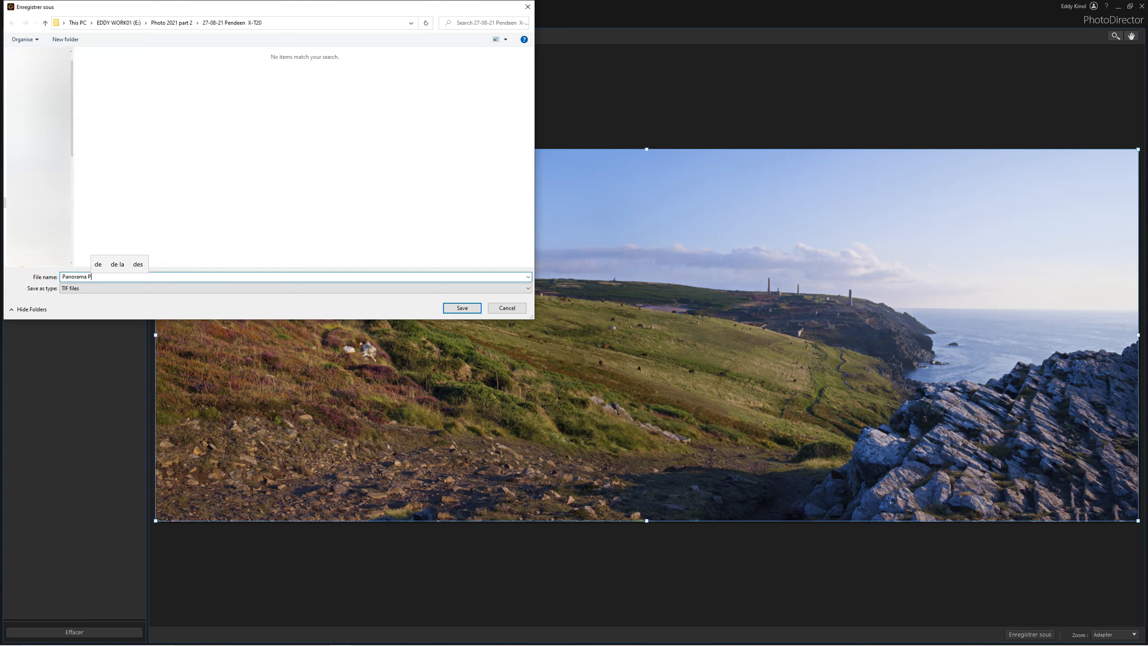
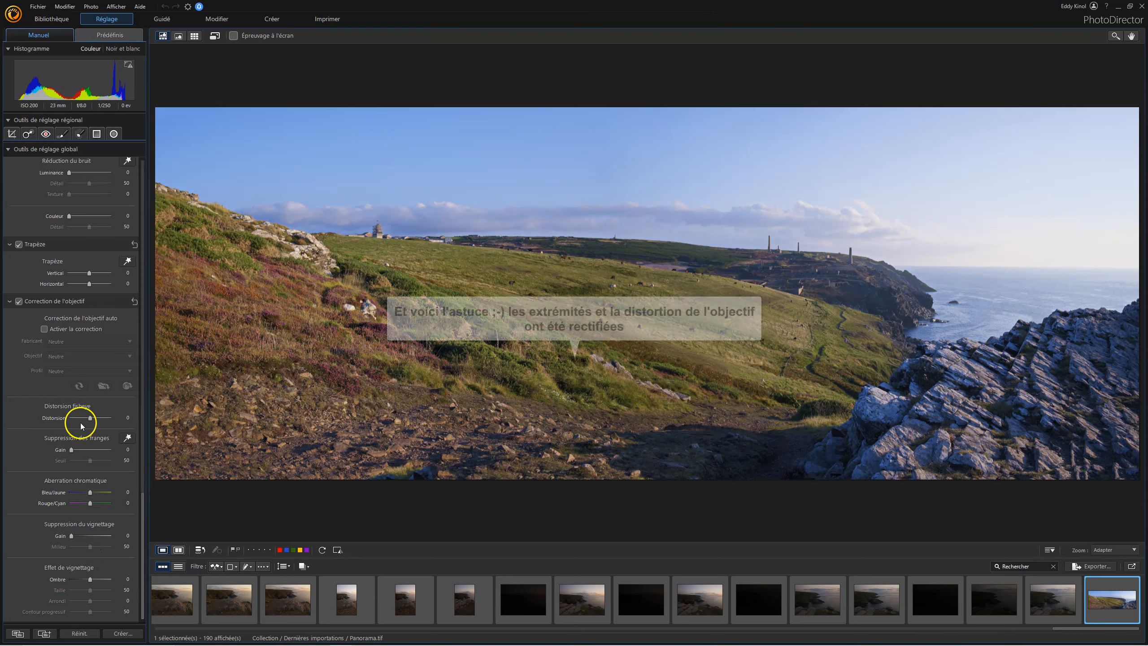
- Apply a slight positive fisheye distortion correction to Panorama.tif
{"action": "left_click_drag", "start_coordinate": [91, 419], "coordinate": [93, 418]}
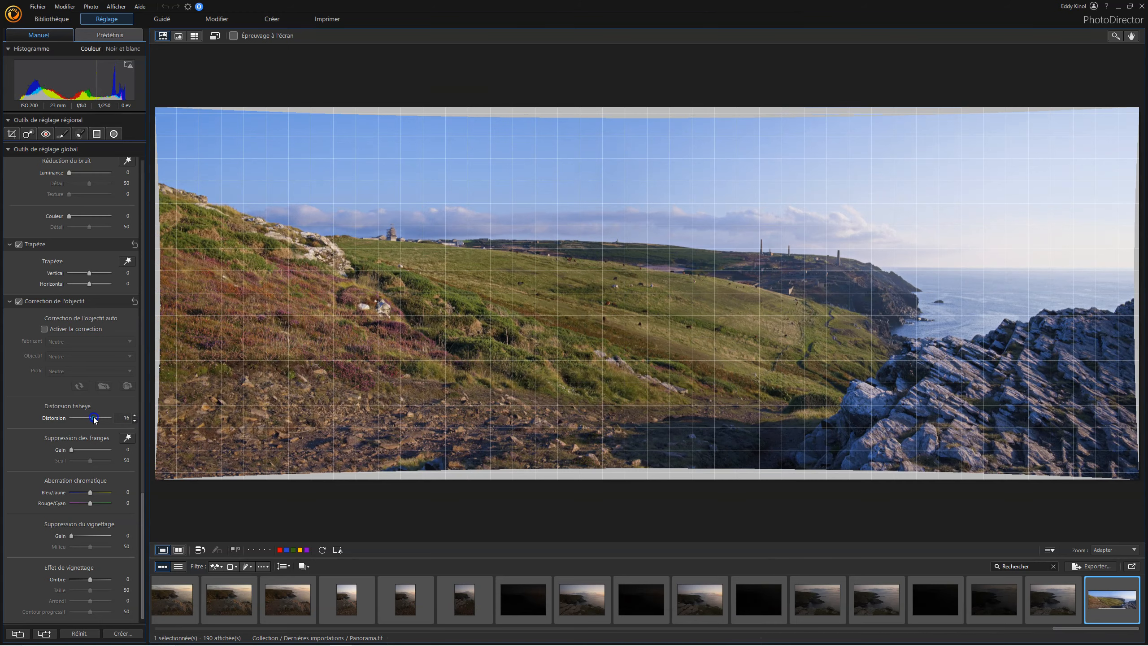
{"action": "left_click_drag", "start_coordinate": [93, 418], "coordinate": [94, 417]}
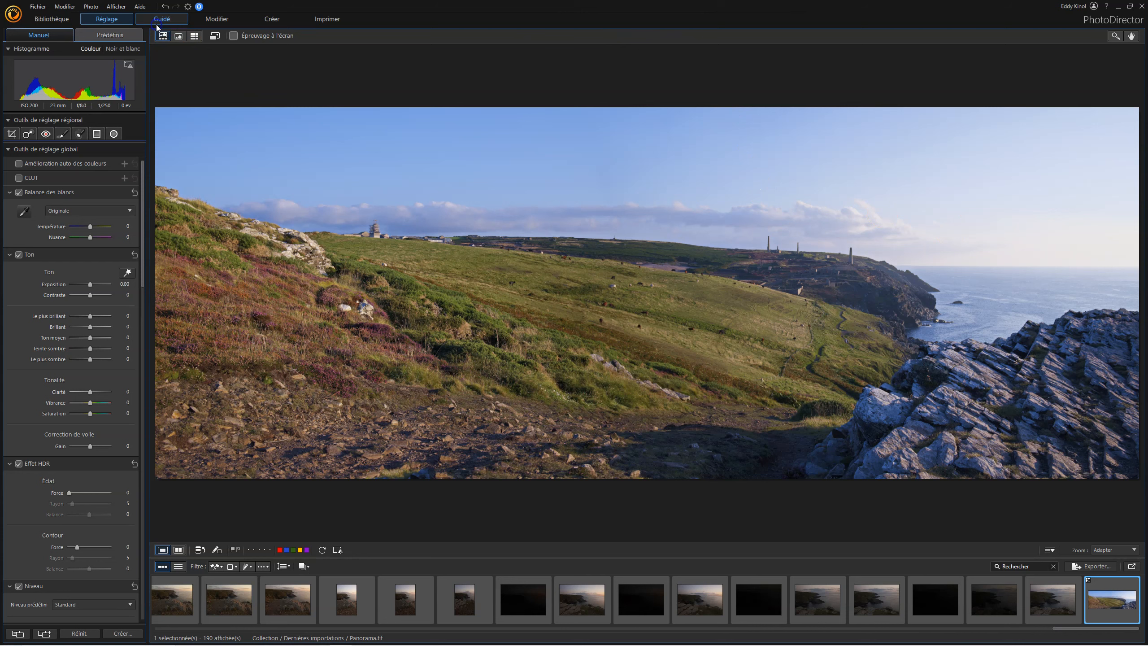
- Review the guided tools for the corrected panorama and open Remplacement du ciel
{"action": "left_click", "coordinate": [158, 23]}
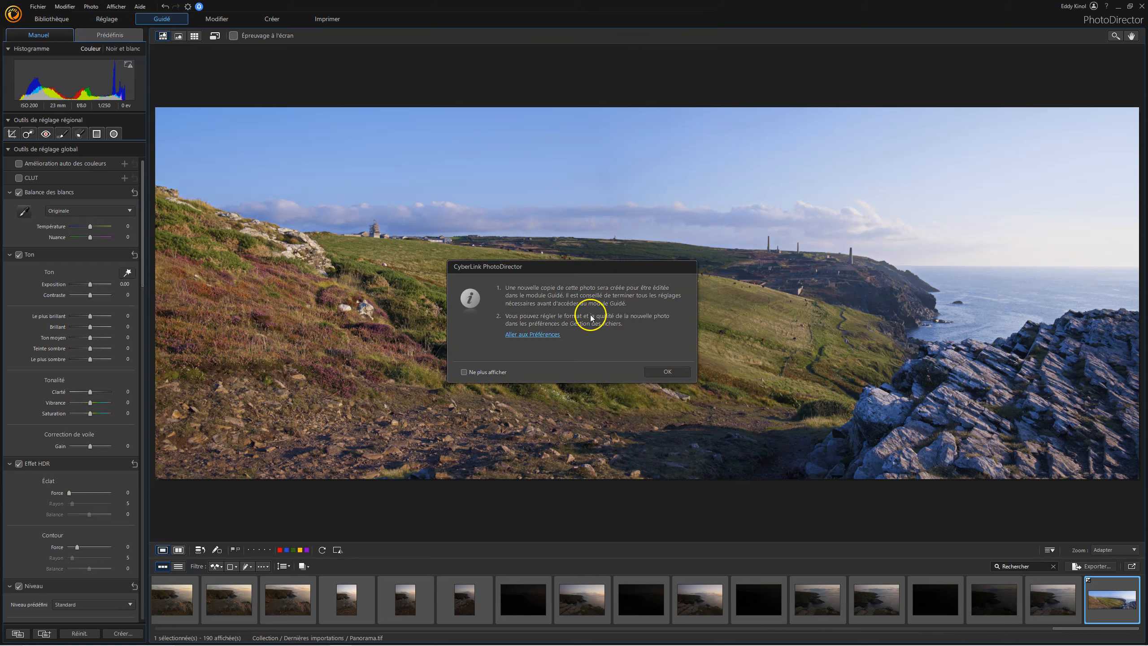
{"action": "left_click", "coordinate": [667, 372]}
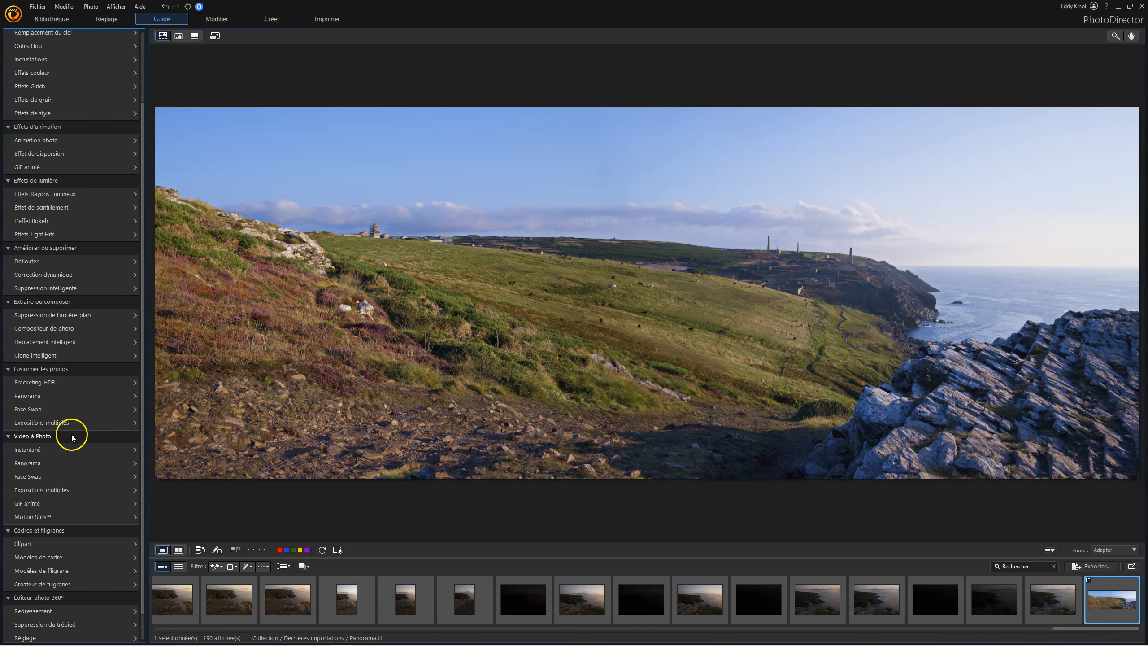
{"action": "left_click", "coordinate": [83, 328]}
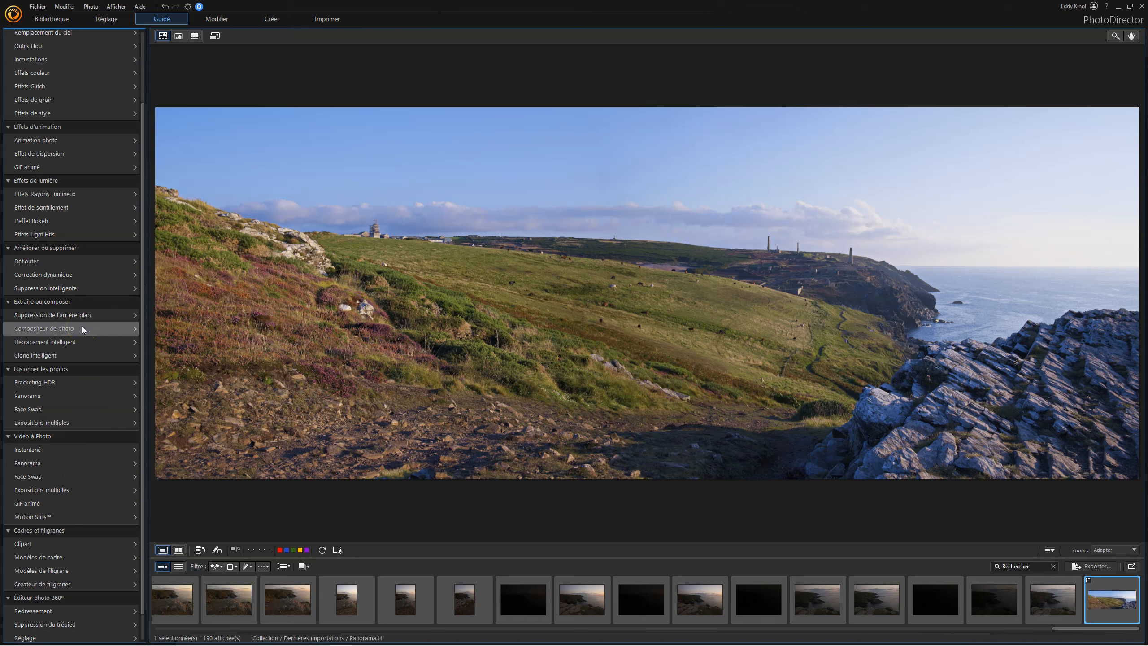
{"action": "left_click", "coordinate": [82, 342]}
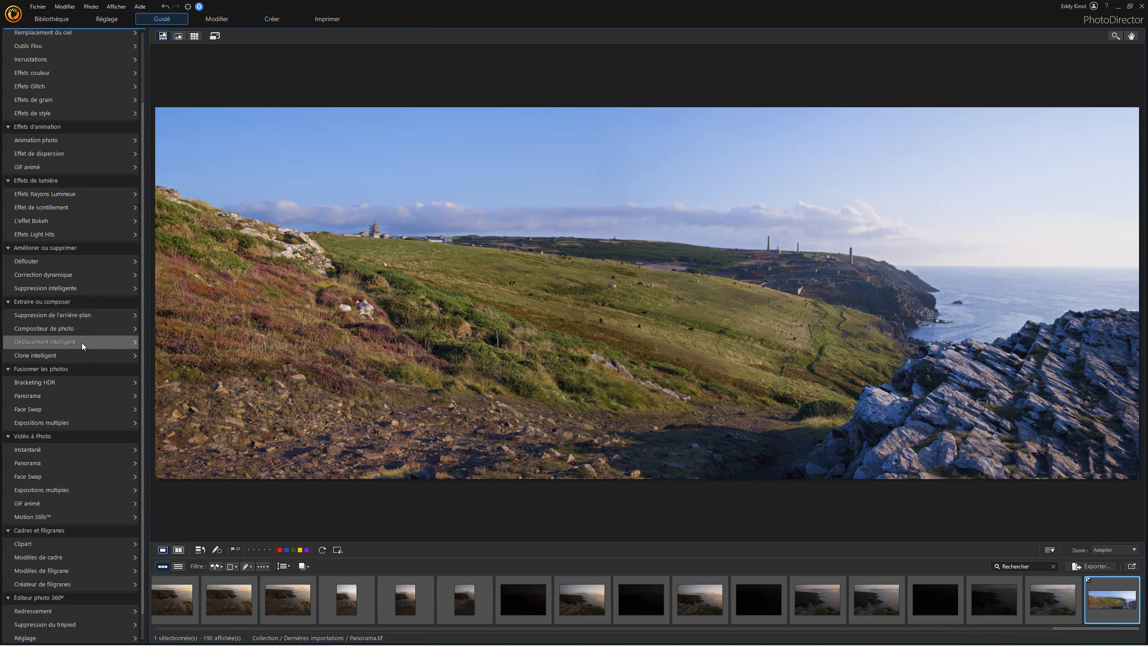
{"action": "left_click", "coordinate": [74, 358]}
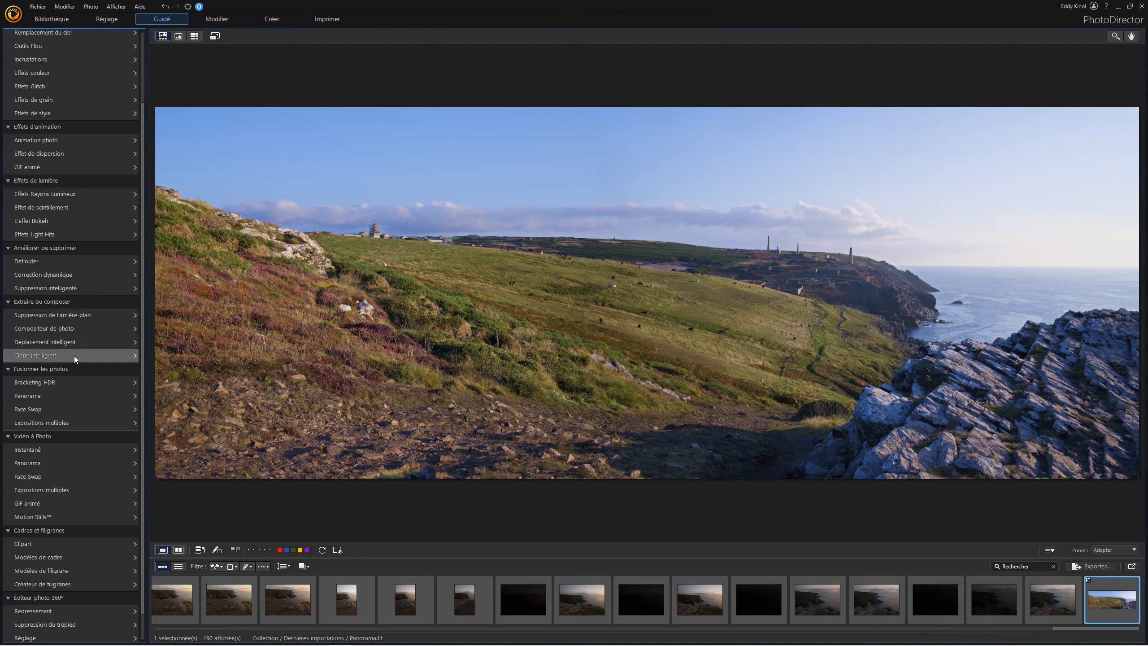
{"action": "scroll", "coordinate": [74, 357], "scroll_direction": "up", "scroll_amount": 3}
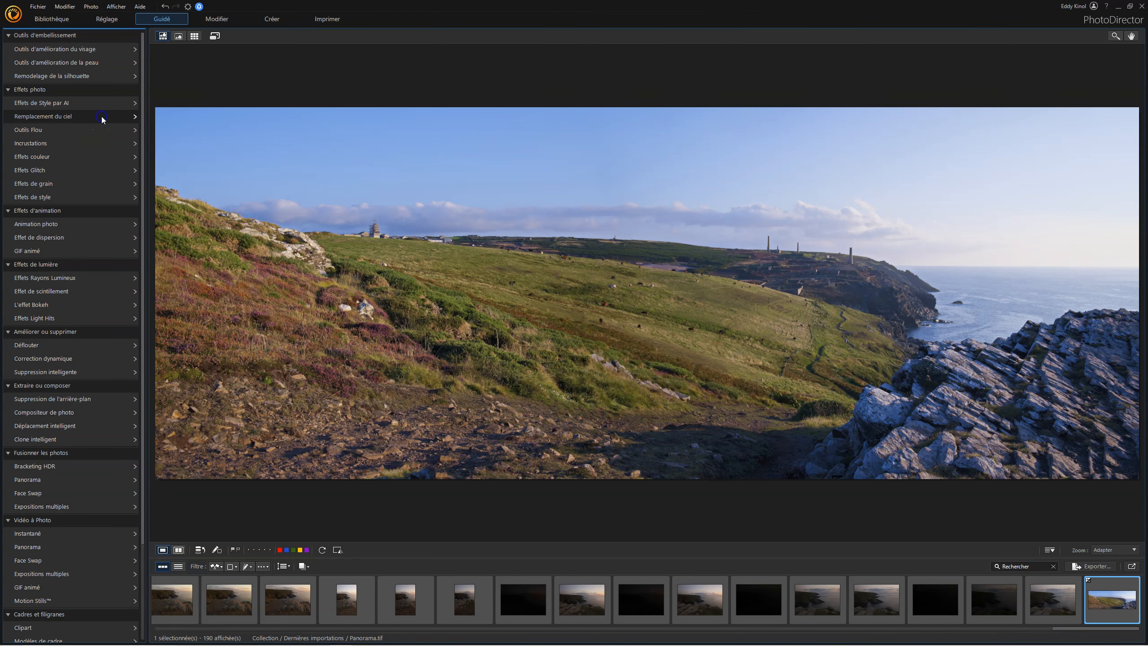
{"action": "left_click", "coordinate": [134, 116]}
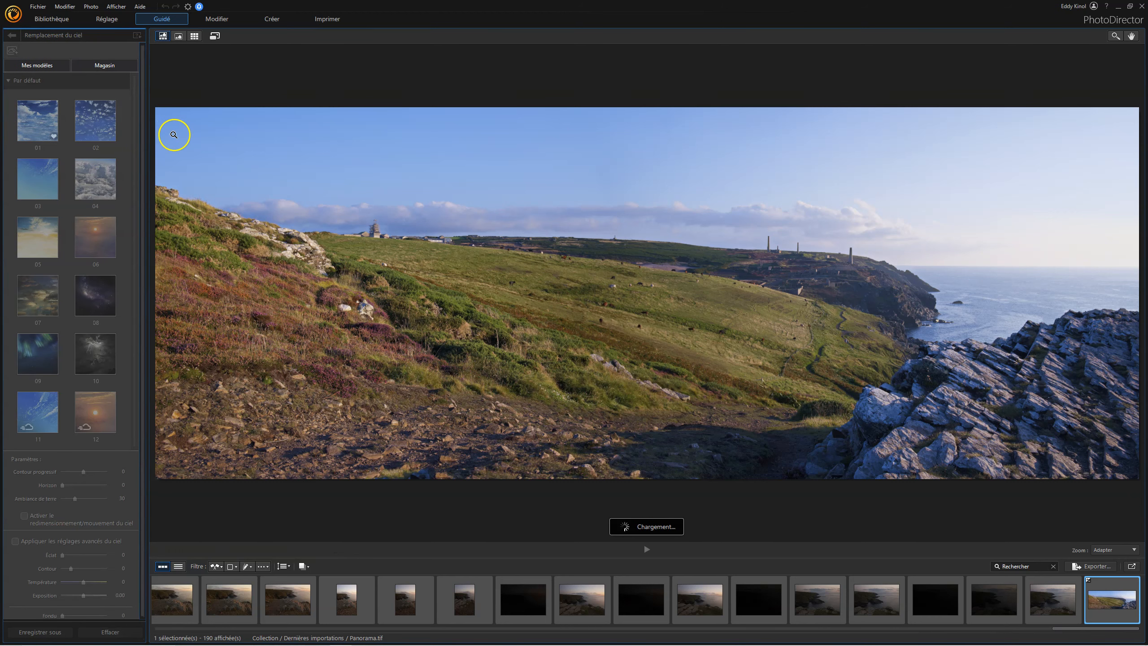
- Download the Pack Ciels 5 sky templates from the store, accept the licence agreement, and close Application Manager
{"action": "left_click", "coordinate": [116, 67]}
{"action": "left_click", "coordinate": [28, 149]}
{"action": "left_click", "coordinate": [66, 256]}
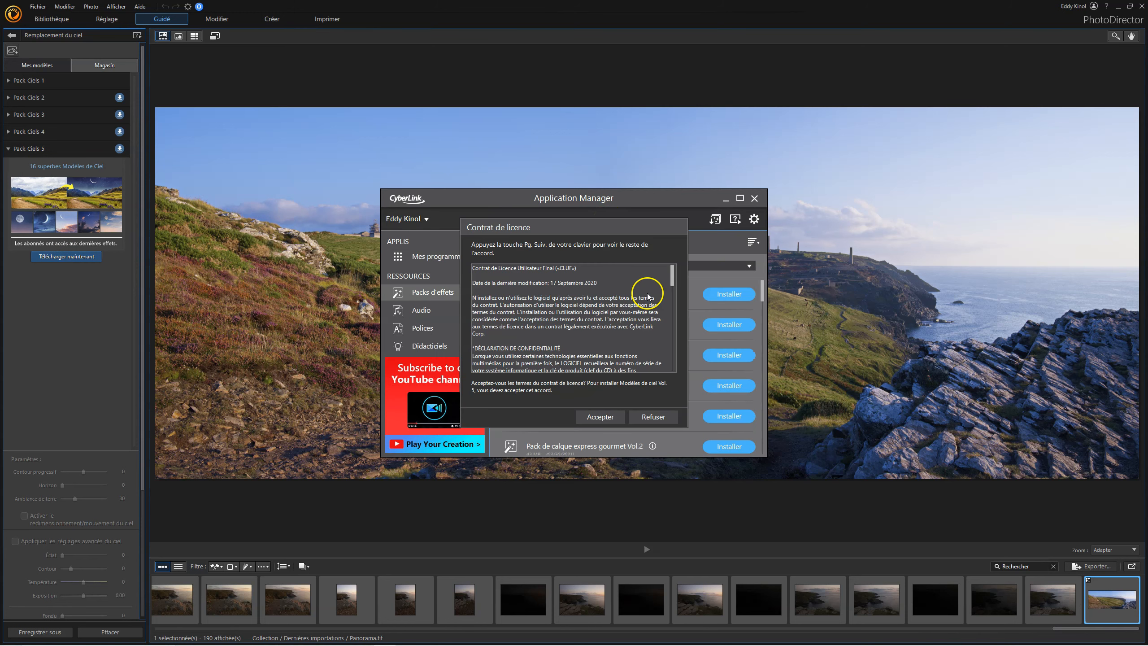
{"action": "left_click", "coordinate": [604, 416]}
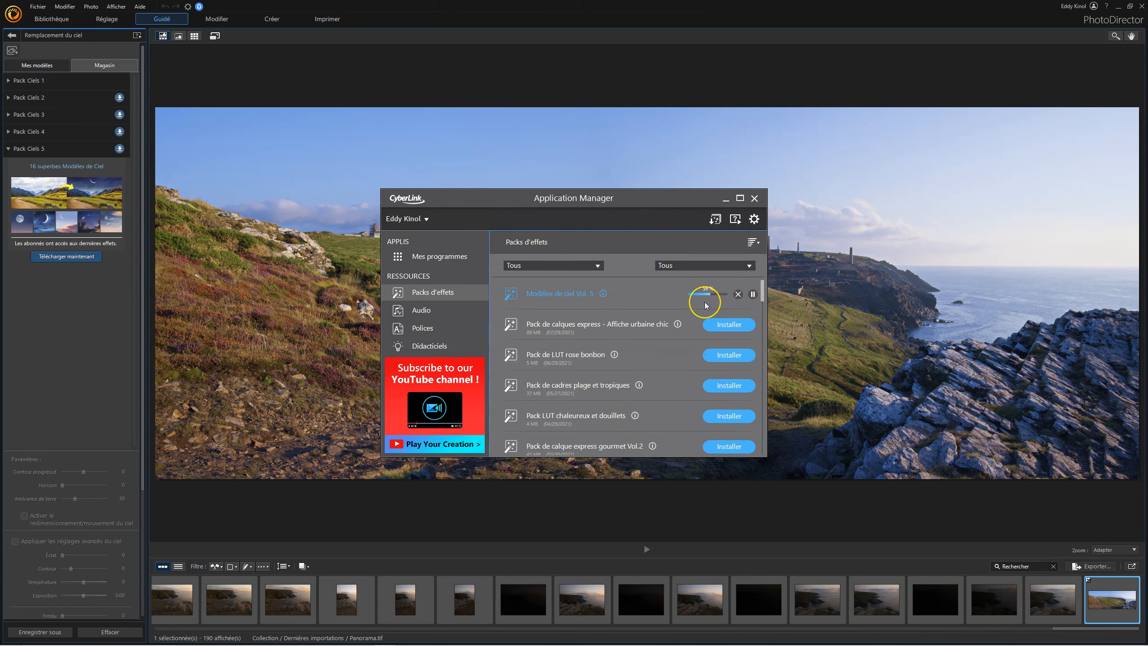
{"action": "left_click", "coordinate": [754, 198]}
- Browse the installed Pack Ciels 5 templates and try sky 05 on the panorama
{"action": "left_click", "coordinate": [38, 65]}
{"action": "scroll", "coordinate": [55, 148], "scroll_direction": "down", "scroll_amount": 3}
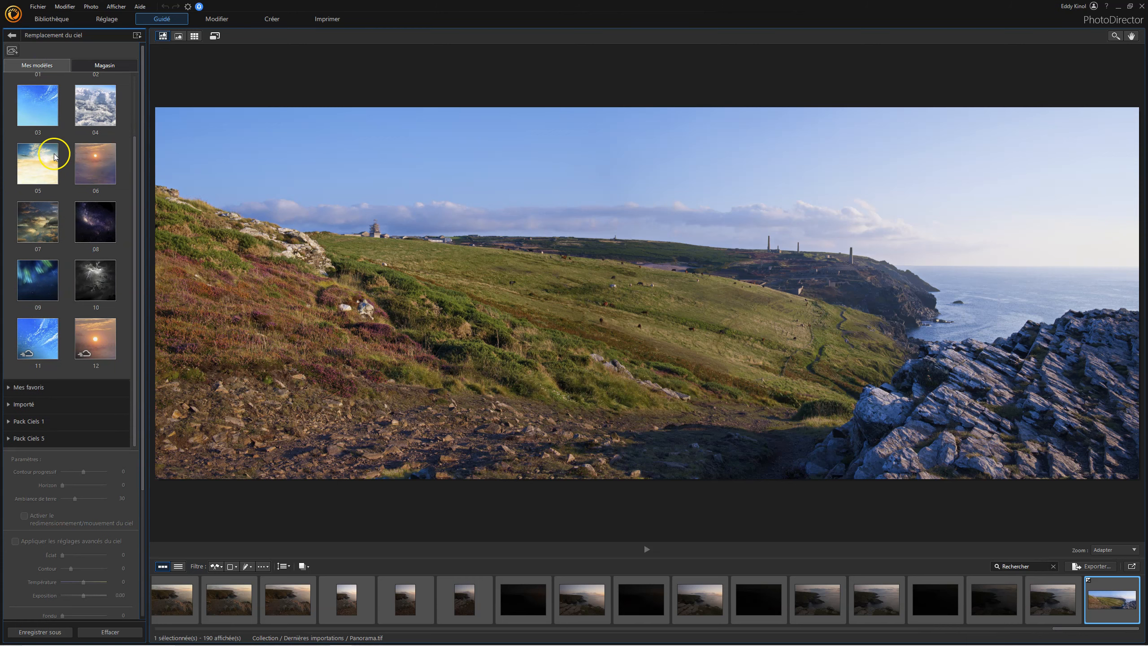
{"action": "left_click", "coordinate": [10, 438]}
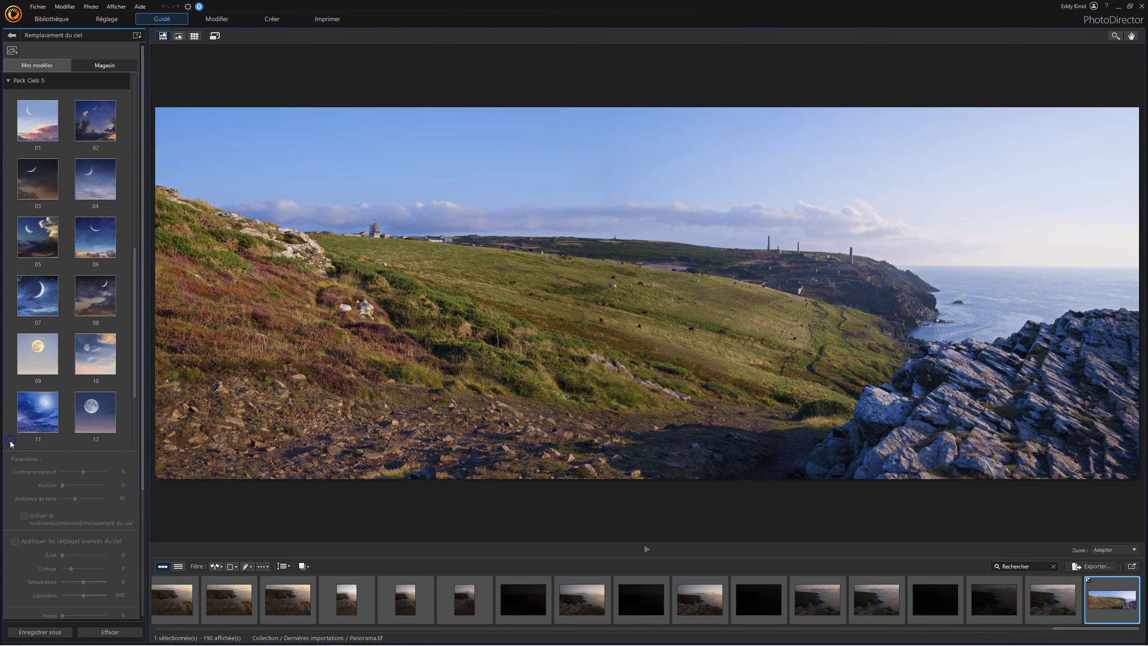
{"action": "left_click", "coordinate": [46, 234]}
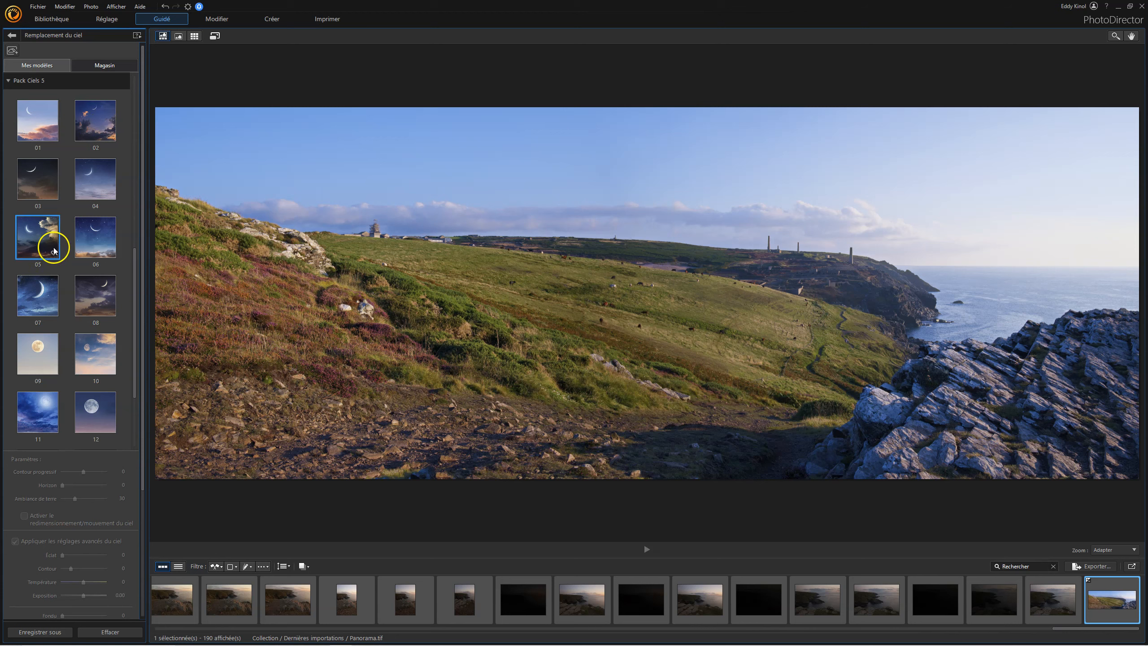
- Collapse Pack Ciels 5 and browse the sky templates in Pack Ciels 1
{"action": "scroll", "coordinate": [92, 223], "scroll_direction": "up", "scroll_amount": 3}
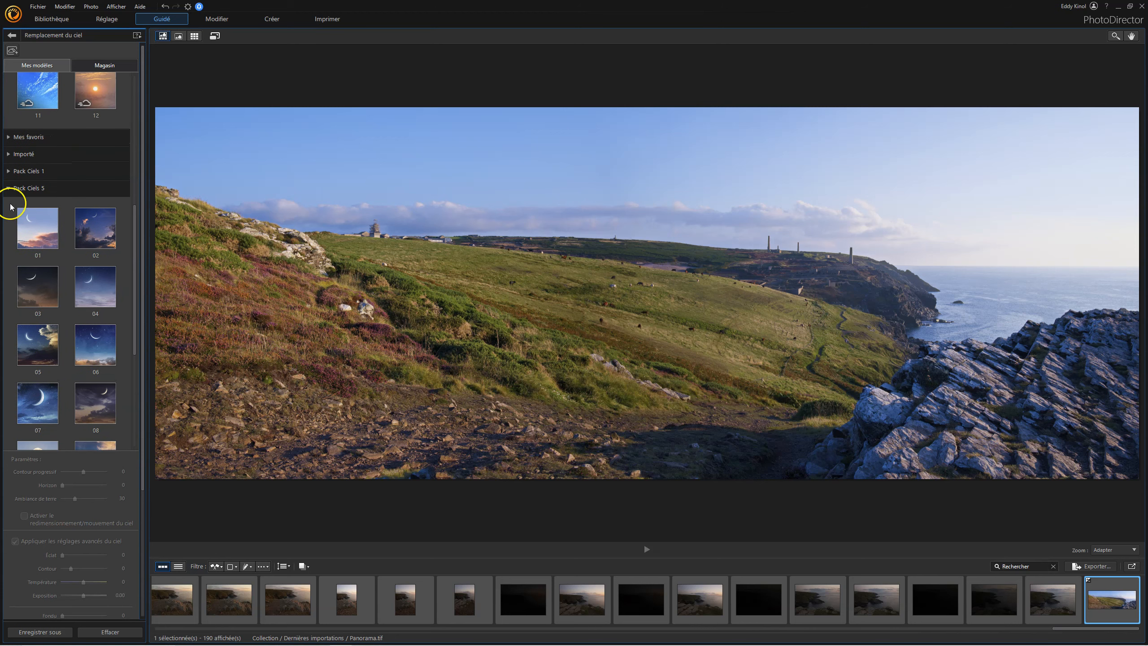
{"action": "left_click", "coordinate": [8, 186]}
{"action": "left_click", "coordinate": [8, 326]}
{"action": "scroll", "coordinate": [51, 208], "scroll_direction": "down", "scroll_amount": 5}
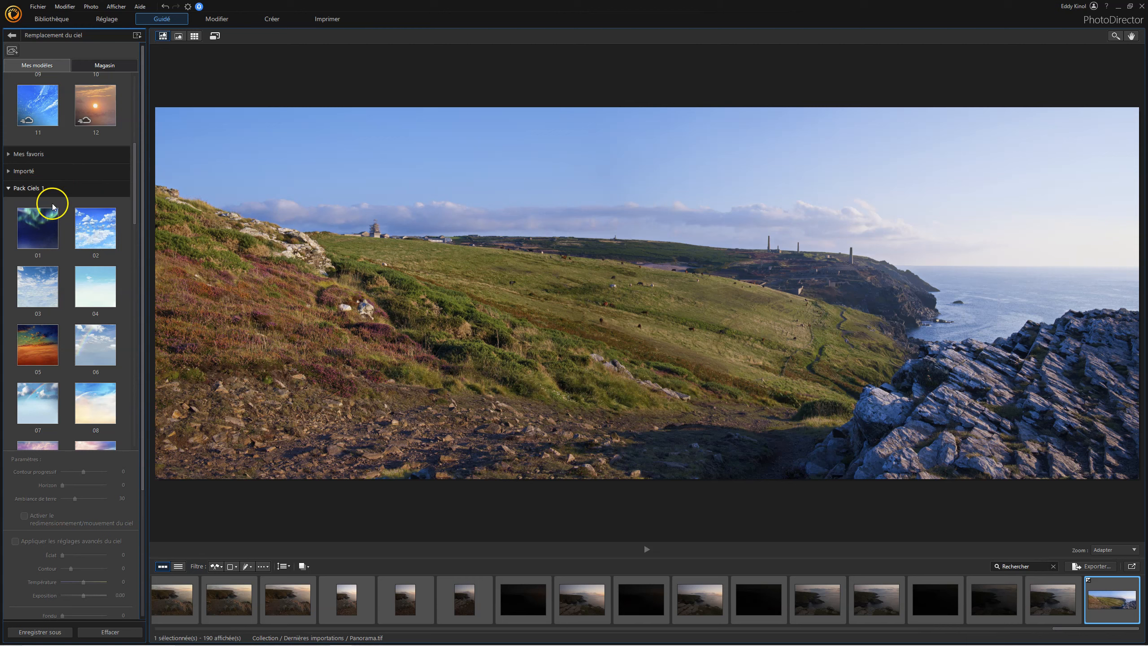
- Examine the imported template in the Importé group, collapse the group, and look over the built-in sky templates and sky replacement settings
{"action": "scroll", "coordinate": [83, 198], "scroll_direction": "up", "scroll_amount": 4}
{"action": "scroll", "coordinate": [78, 156], "scroll_direction": "up", "scroll_amount": 1}
{"action": "left_click", "coordinate": [9, 332]}
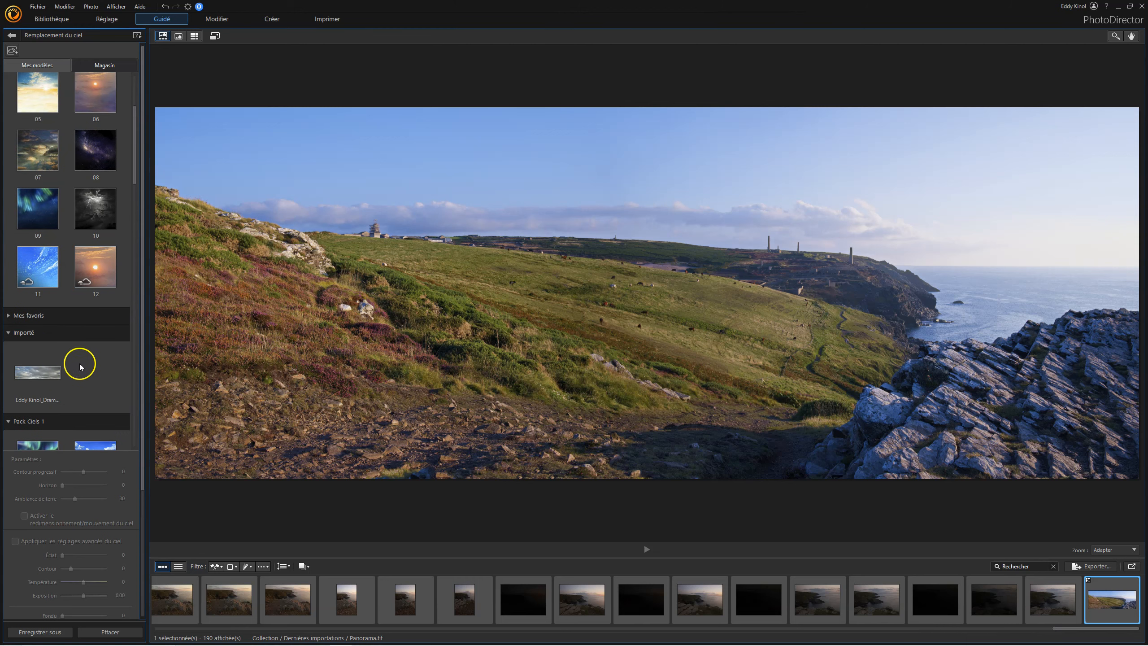
{"action": "left_click", "coordinate": [9, 333]}
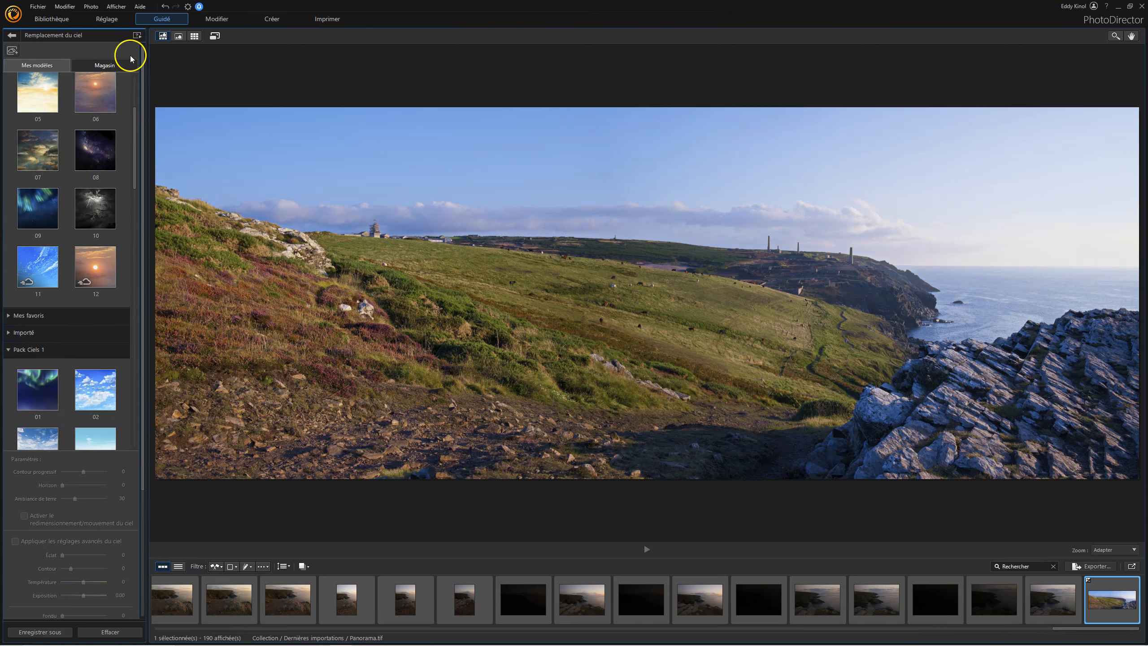
{"action": "scroll", "coordinate": [84, 179], "scroll_direction": "up", "scroll_amount": 2}
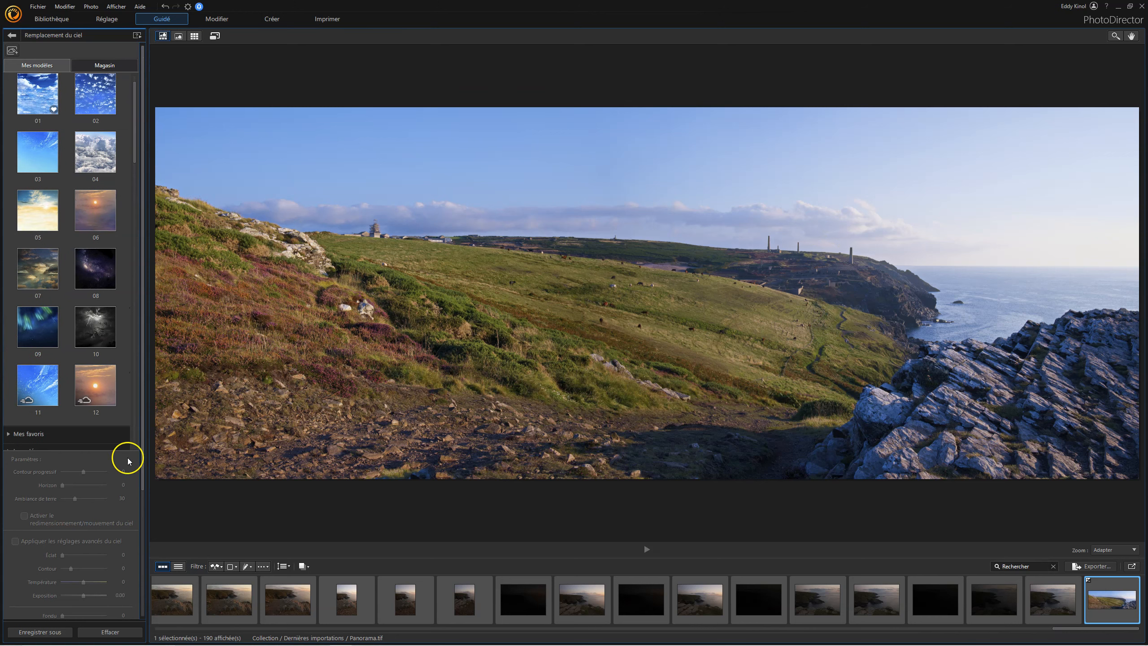
{"action": "scroll", "coordinate": [103, 471], "scroll_direction": "down", "scroll_amount": 3}
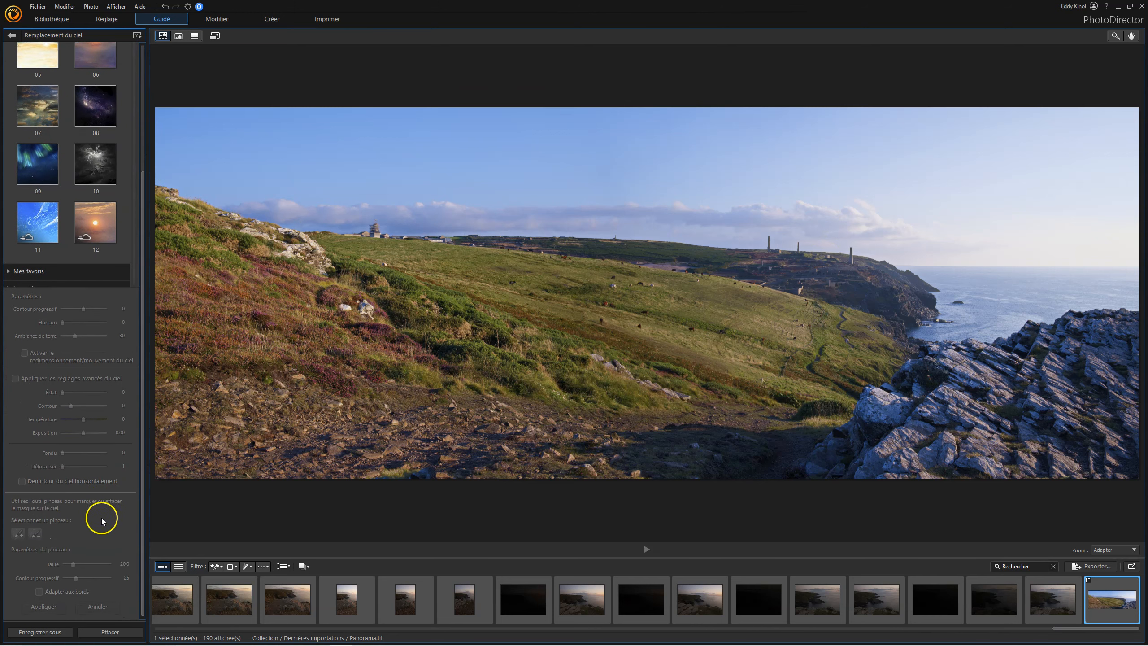
- Leave the sky replacement tool, view the Modifier and Réglage workspaces, and review the full list of guided tools
{"action": "left_click", "coordinate": [217, 19]}
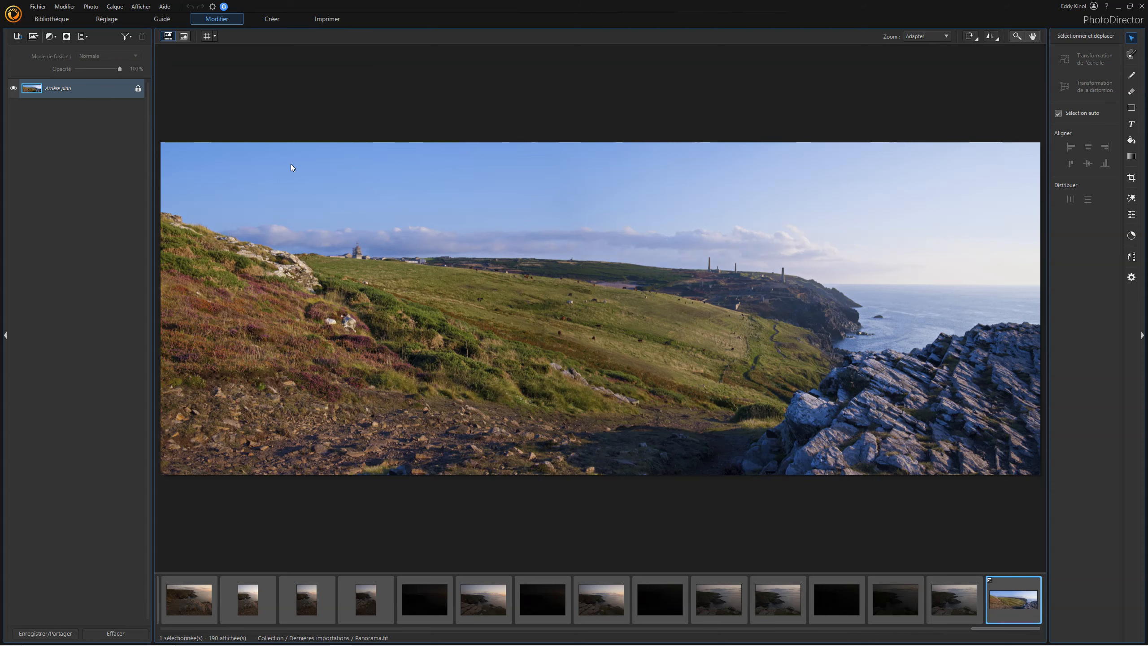
{"action": "left_click", "coordinate": [109, 20]}
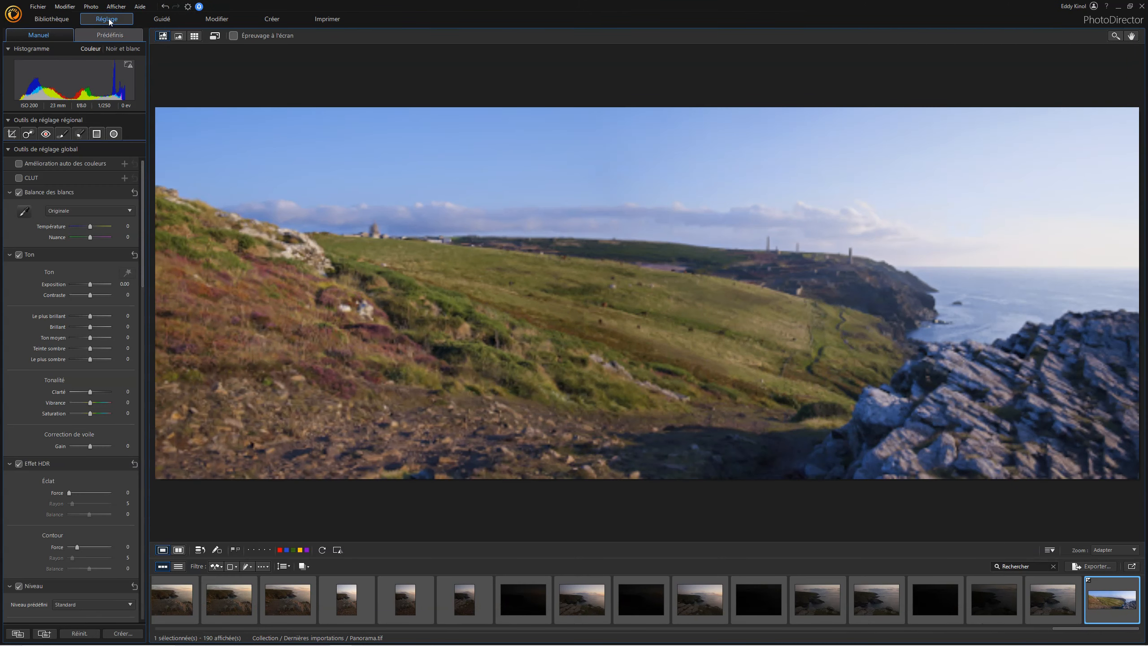
{"action": "left_click", "coordinate": [162, 19]}
{"action": "left_click", "coordinate": [673, 374]}
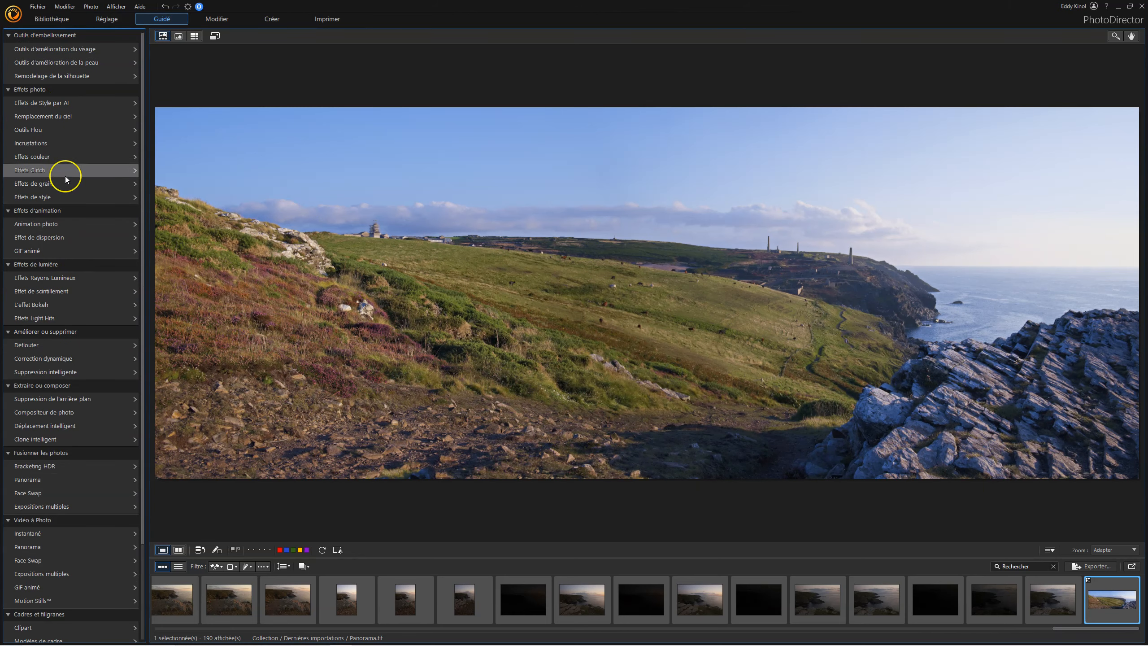
{"action": "scroll", "coordinate": [66, 178], "scroll_direction": "down", "scroll_amount": 3}
{"action": "scroll", "coordinate": [65, 176], "scroll_direction": "up", "scroll_amount": 3}
{"action": "scroll", "coordinate": [70, 332], "scroll_direction": "down", "scroll_amount": 3}
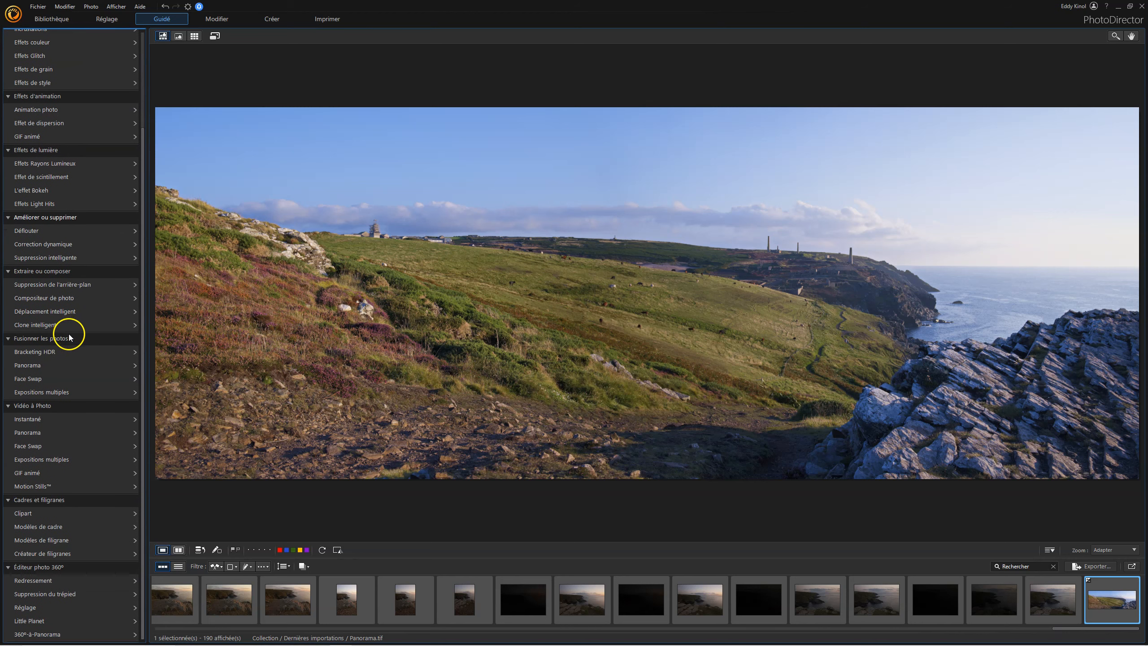
{"action": "scroll", "coordinate": [85, 64], "scroll_direction": "up", "scroll_amount": 3}
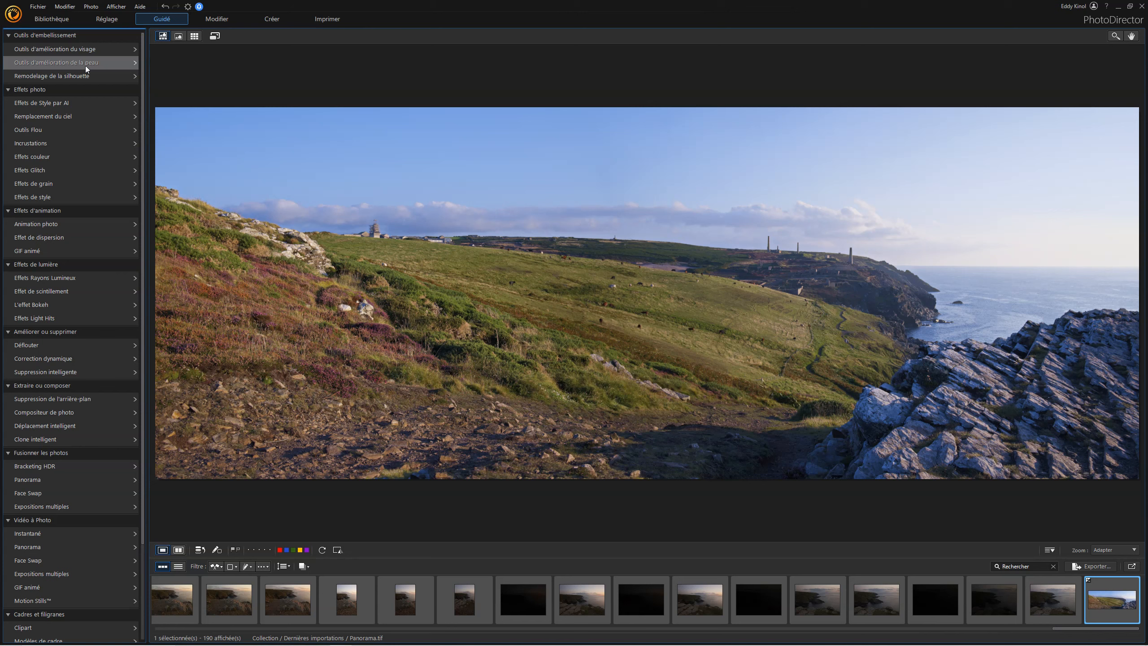
- Open the CLUT colour lookup table manager from the Réglage workspace and browse the packs in its store, including Couleur Pop
{"action": "left_click", "coordinate": [107, 19]}
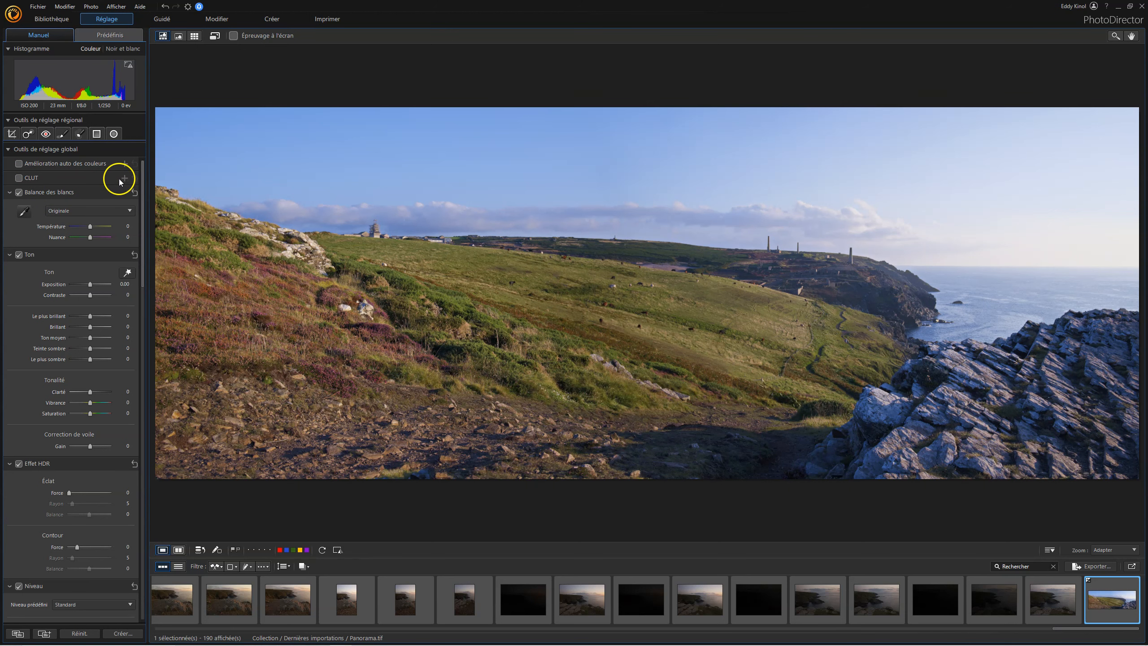
{"action": "left_click", "coordinate": [23, 179]}
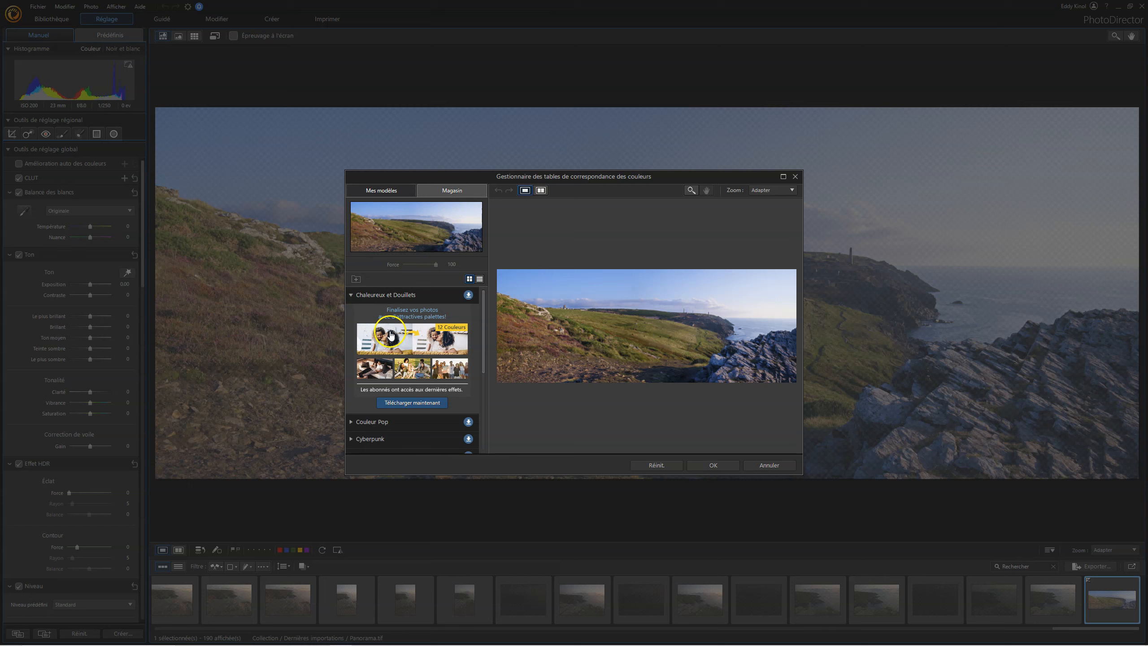
{"action": "scroll", "coordinate": [354, 379], "scroll_direction": "down", "scroll_amount": 4}
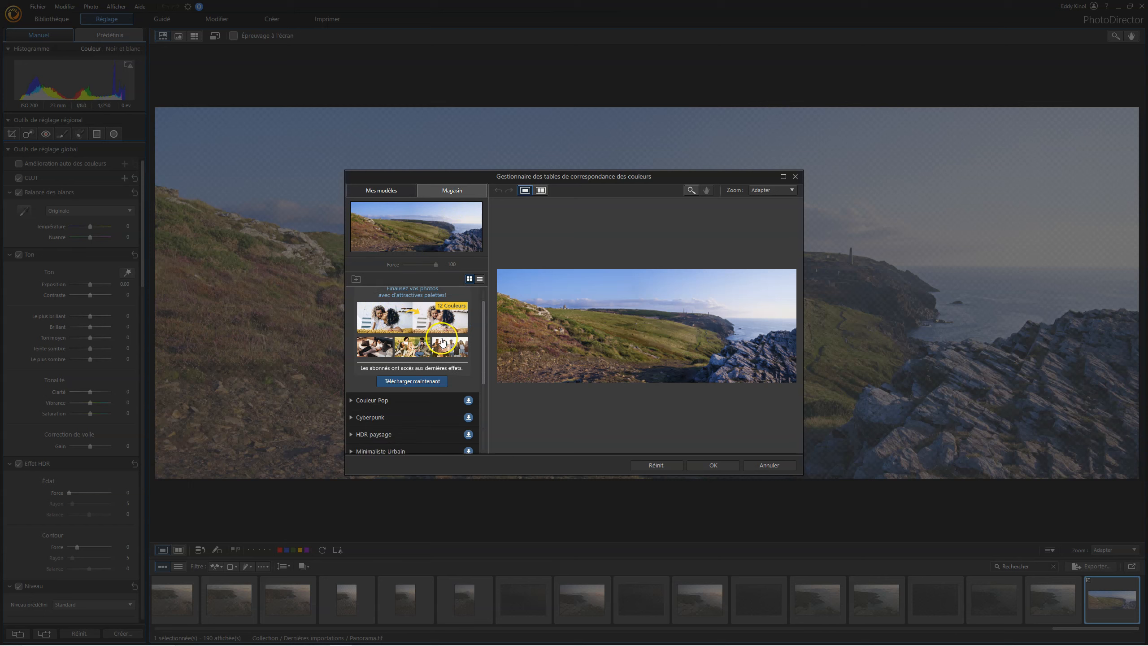
{"action": "left_click", "coordinate": [352, 370]}
{"action": "scroll", "coordinate": [384, 379], "scroll_direction": "down", "scroll_amount": 5}
{"action": "left_click", "coordinate": [352, 378]}
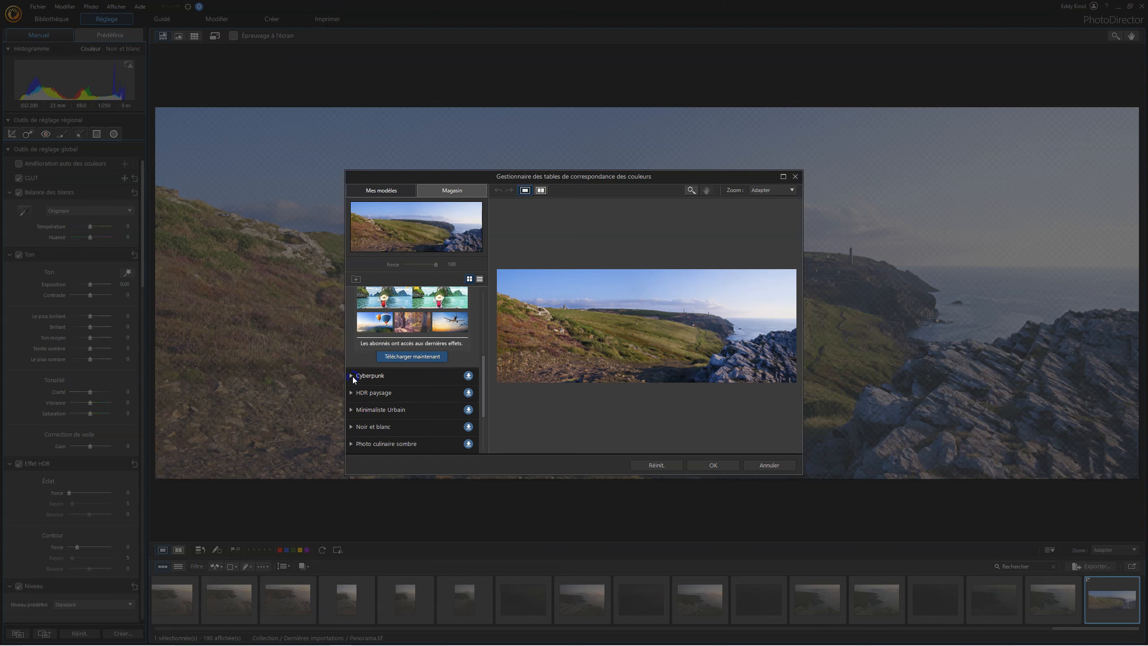
{"action": "left_click", "coordinate": [352, 376]}
{"action": "scroll", "coordinate": [354, 379], "scroll_direction": "down", "scroll_amount": 5}
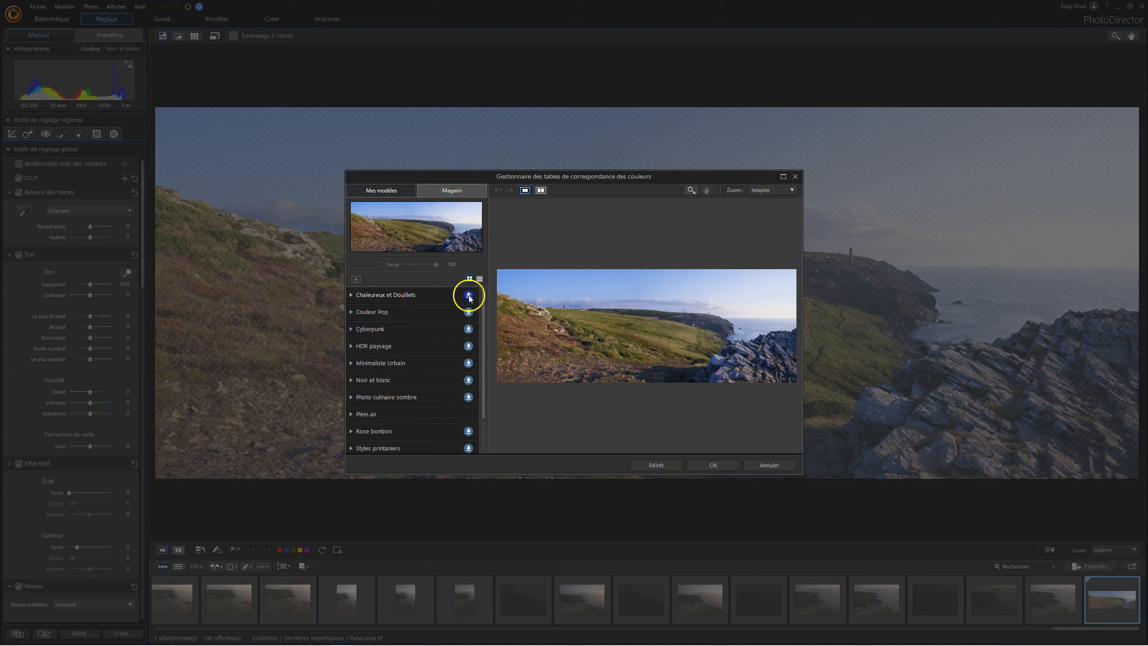
- Download the Chaleureux et Douillets LUT pack, accepting its licence agreement, and install the Modak font from Application Manager
{"action": "left_click", "coordinate": [469, 295]}
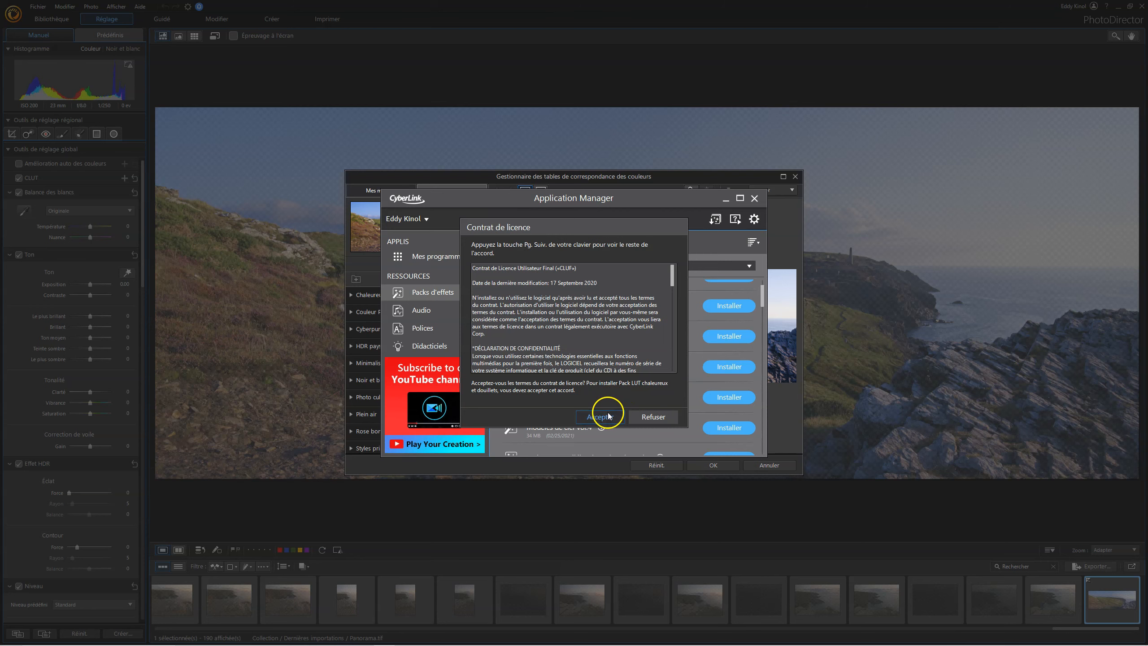
{"action": "left_click", "coordinate": [609, 416]}
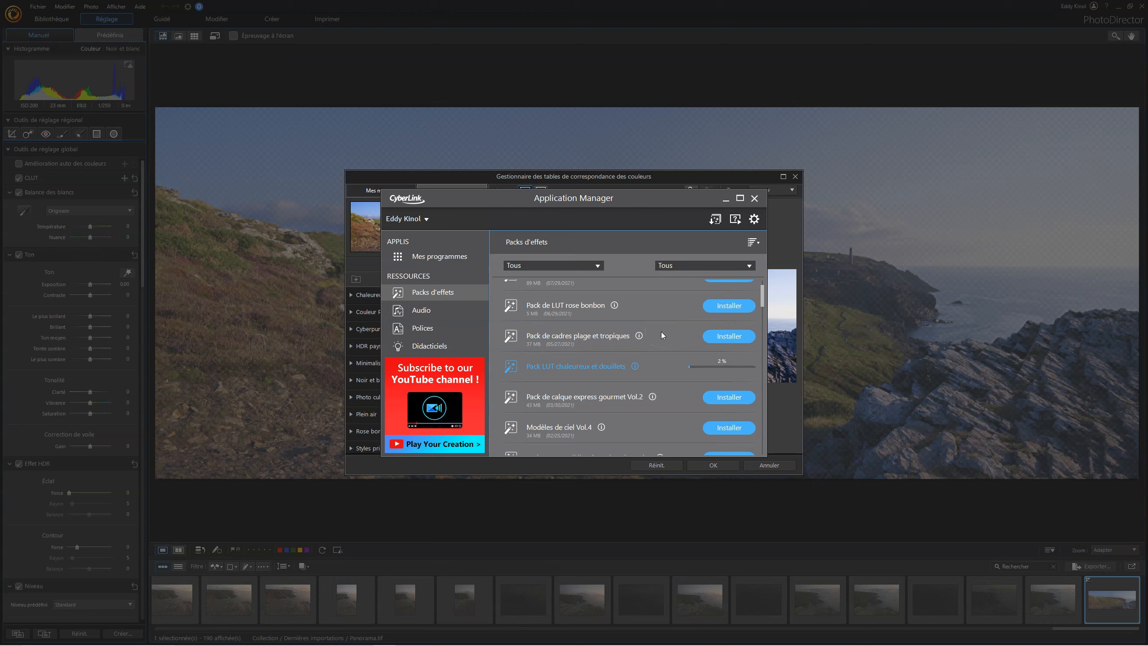
{"action": "left_click", "coordinate": [421, 327]}
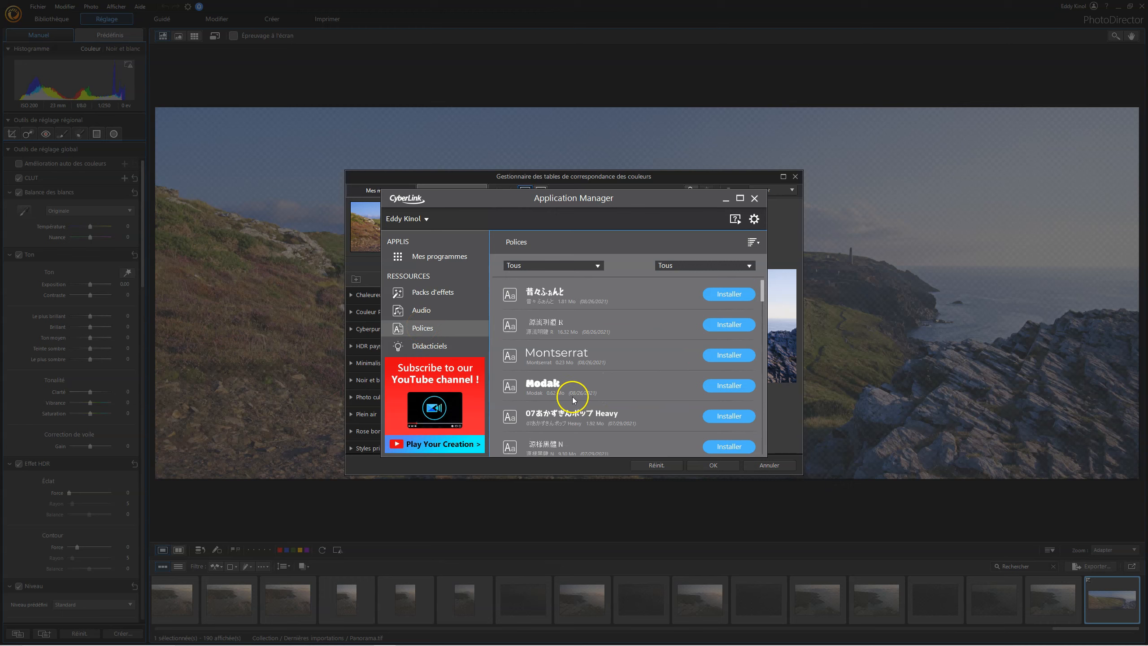
{"action": "left_click", "coordinate": [729, 388]}
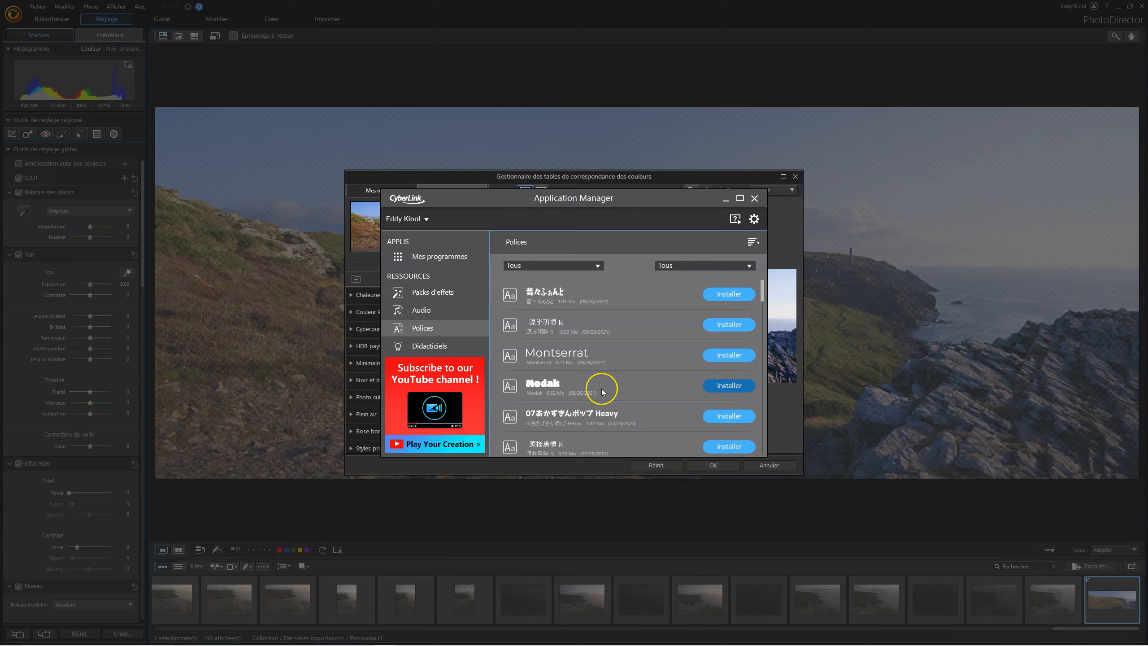
{"action": "scroll", "coordinate": [601, 388], "scroll_direction": "down", "scroll_amount": 1}
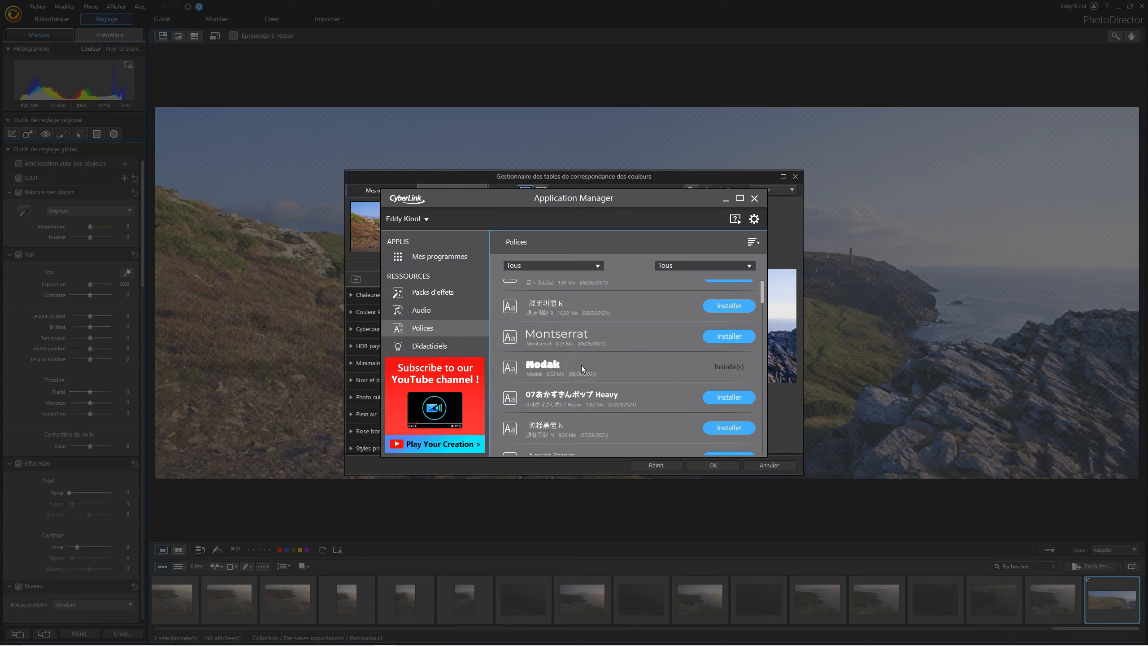
- View the Audio resources, and close Application Manager and the colour lookup table manager
{"action": "left_click", "coordinate": [436, 310]}
{"action": "left_click", "coordinate": [754, 198]}
{"action": "left_click", "coordinate": [794, 176]}
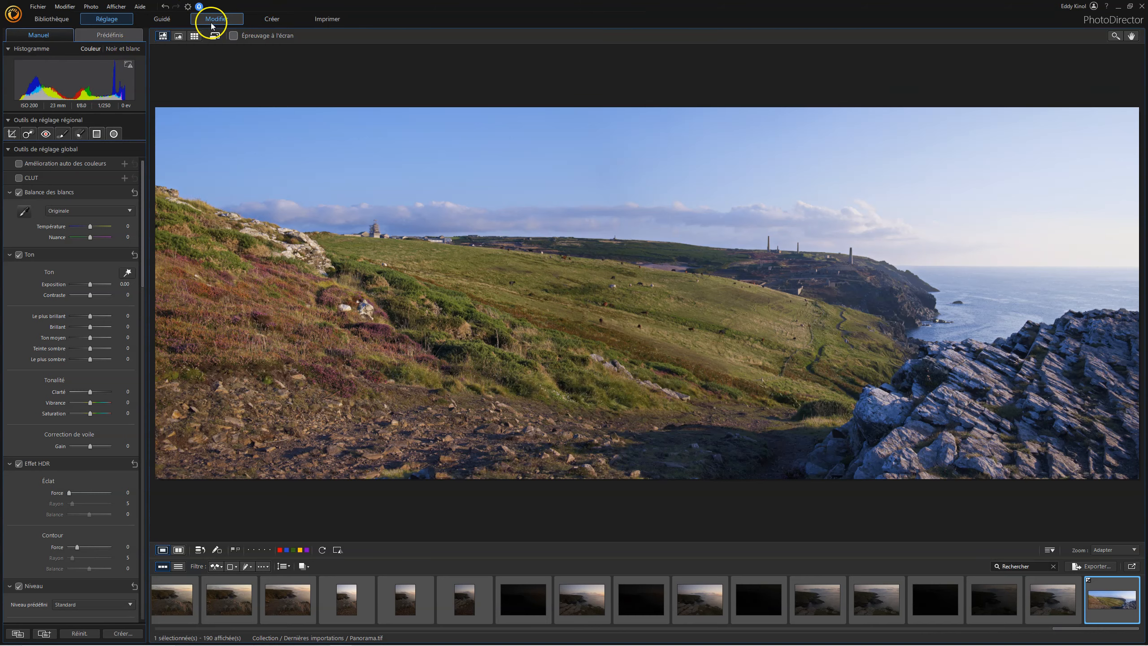
- Open the Diaporama settings in the Créer workspace, view the Centre de musique de fond track list, and close it
{"action": "left_click", "coordinate": [263, 19]}
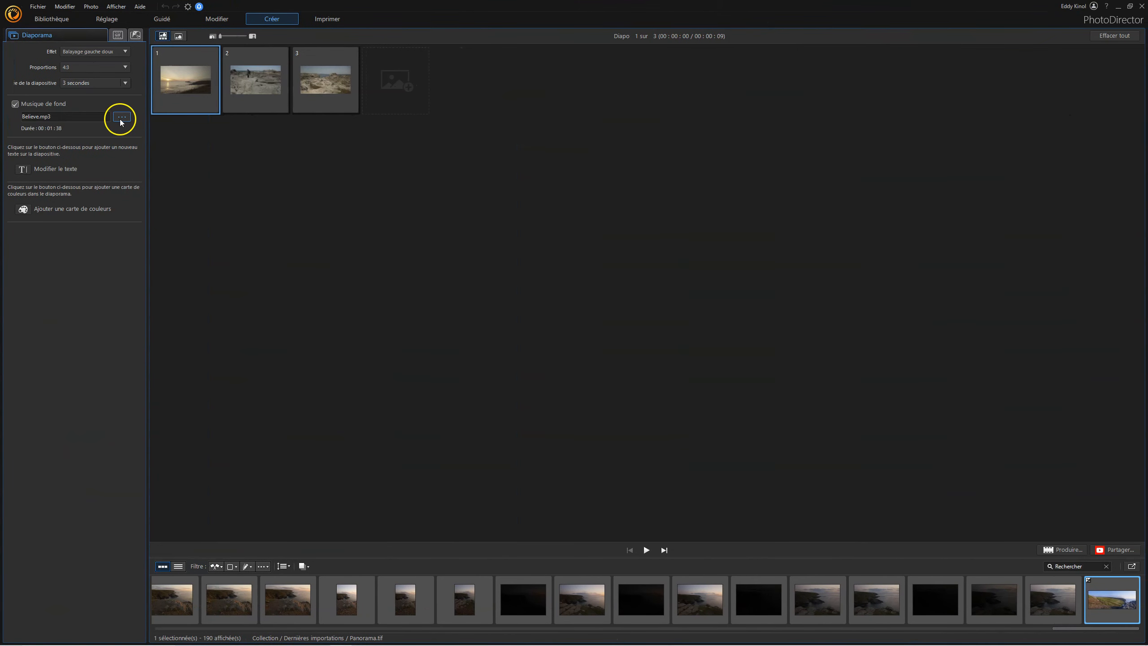
{"action": "left_click", "coordinate": [121, 117]}
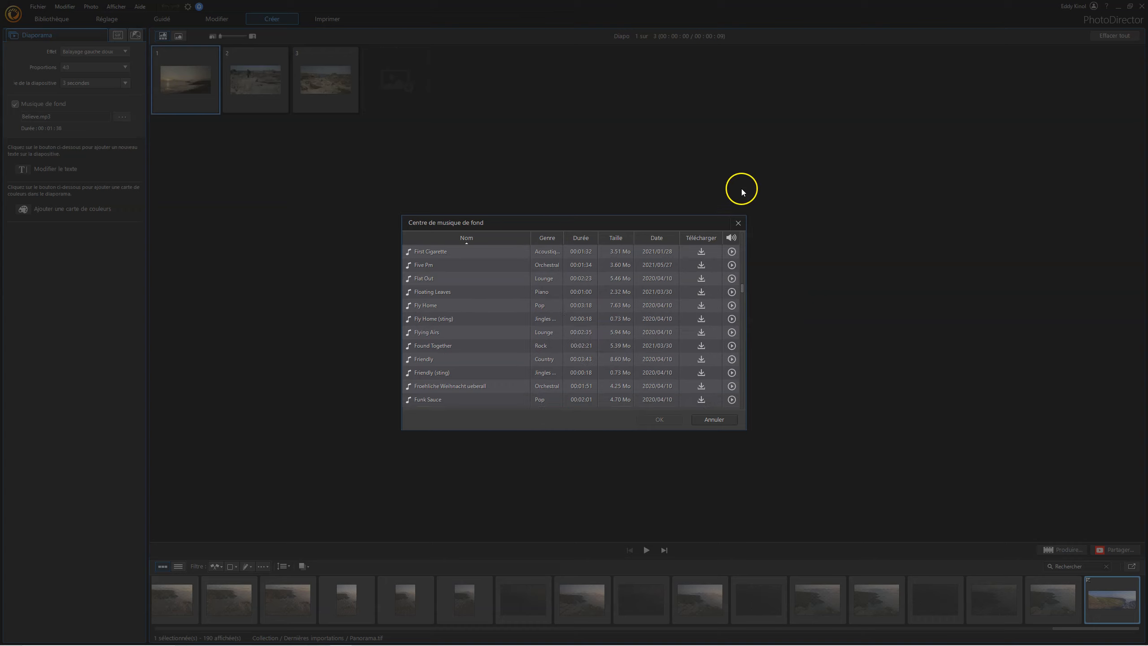
{"action": "left_click", "coordinate": [738, 223]}
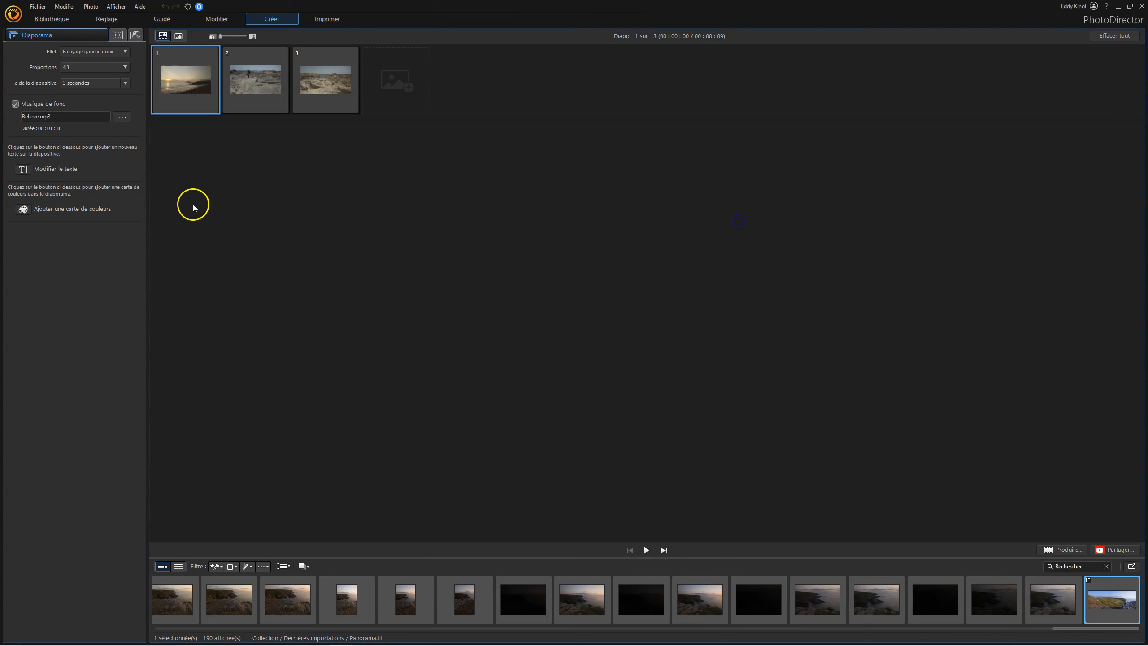
- Browse the Shutterstock background music tracks for the slideshow and close the list without importing any
{"action": "left_click", "coordinate": [122, 116]}
{"action": "left_click", "coordinate": [144, 152]}
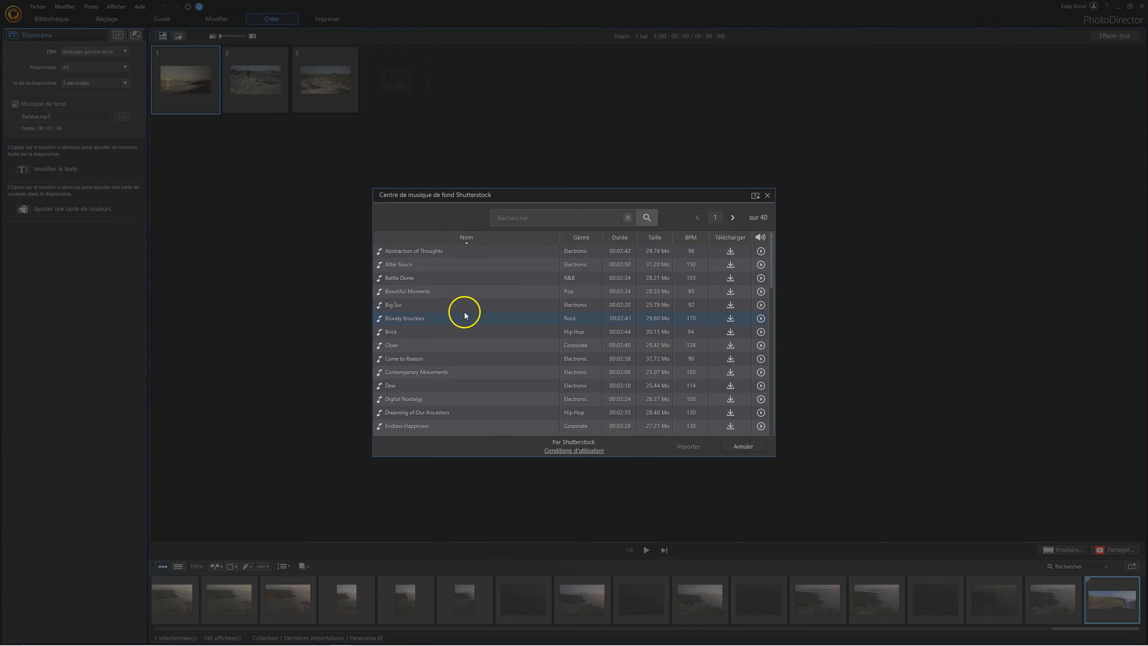
{"action": "scroll", "coordinate": [546, 341], "scroll_direction": "down", "scroll_amount": 10}
{"action": "scroll", "coordinate": [584, 406], "scroll_direction": "down", "scroll_amount": 1}
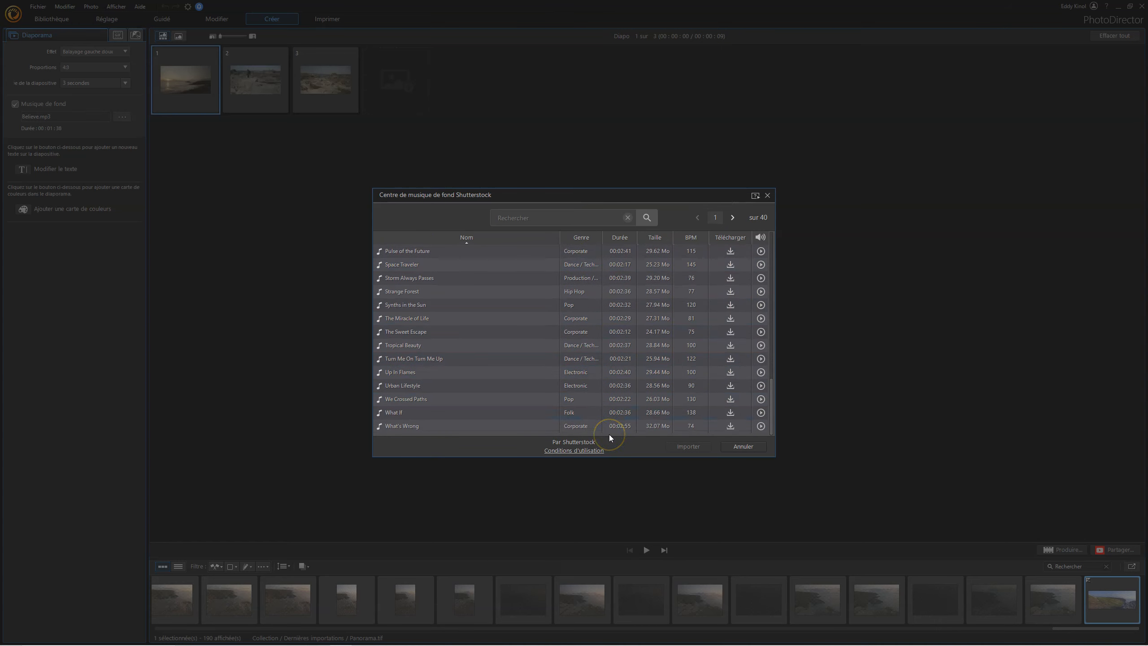
{"action": "scroll", "coordinate": [671, 349], "scroll_direction": "up", "scroll_amount": 2}
{"action": "scroll", "coordinate": [671, 348], "scroll_direction": "down", "scroll_amount": 2}
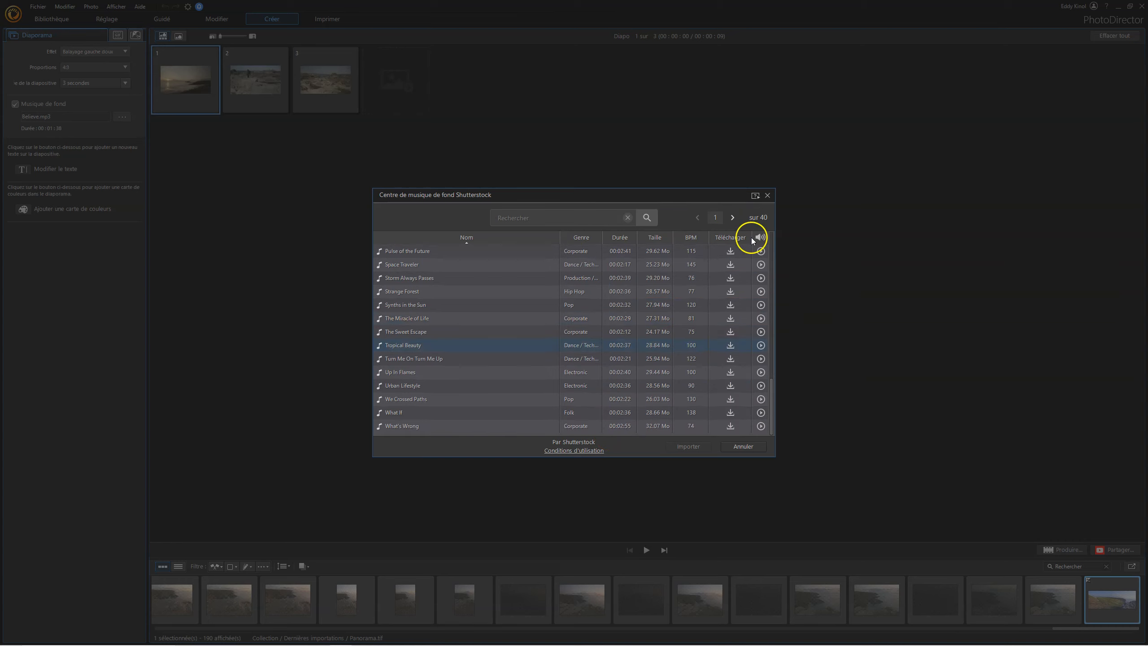
{"action": "left_click", "coordinate": [766, 195]}
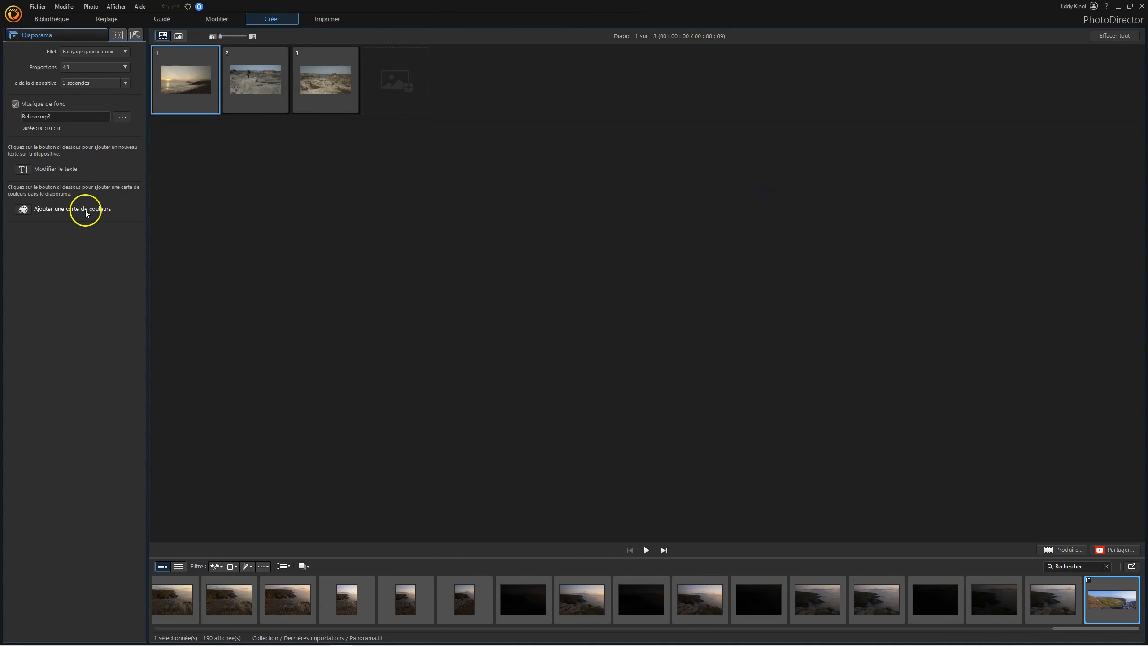
- Reopen the Centre de musique de fond, look through its tracks and download options, and close it without choosing one
{"action": "left_click", "coordinate": [122, 117]}
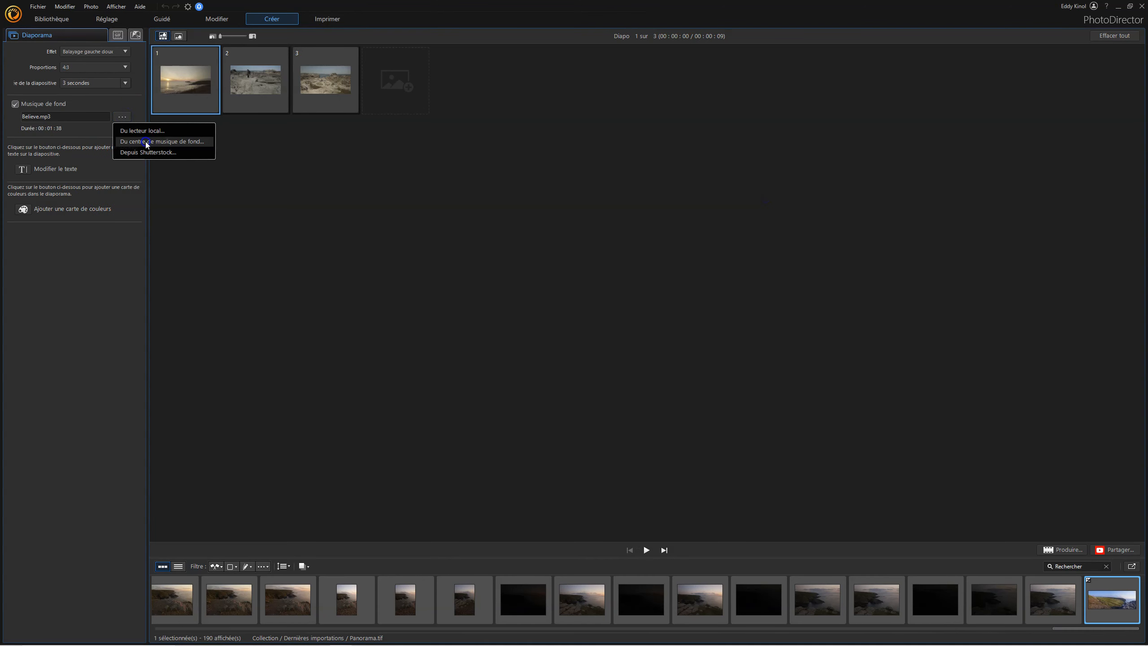
{"action": "left_click", "coordinate": [149, 143]}
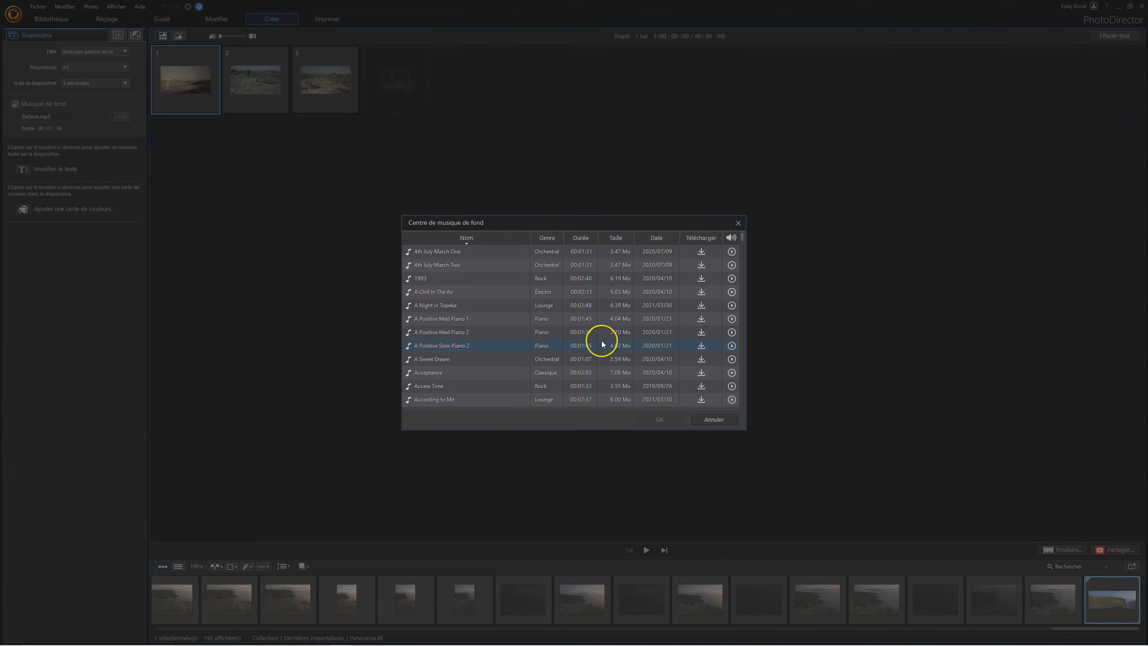
{"action": "scroll", "coordinate": [601, 343], "scroll_direction": "down", "scroll_amount": 4}
{"action": "scroll", "coordinate": [601, 341], "scroll_direction": "down", "scroll_amount": 4}
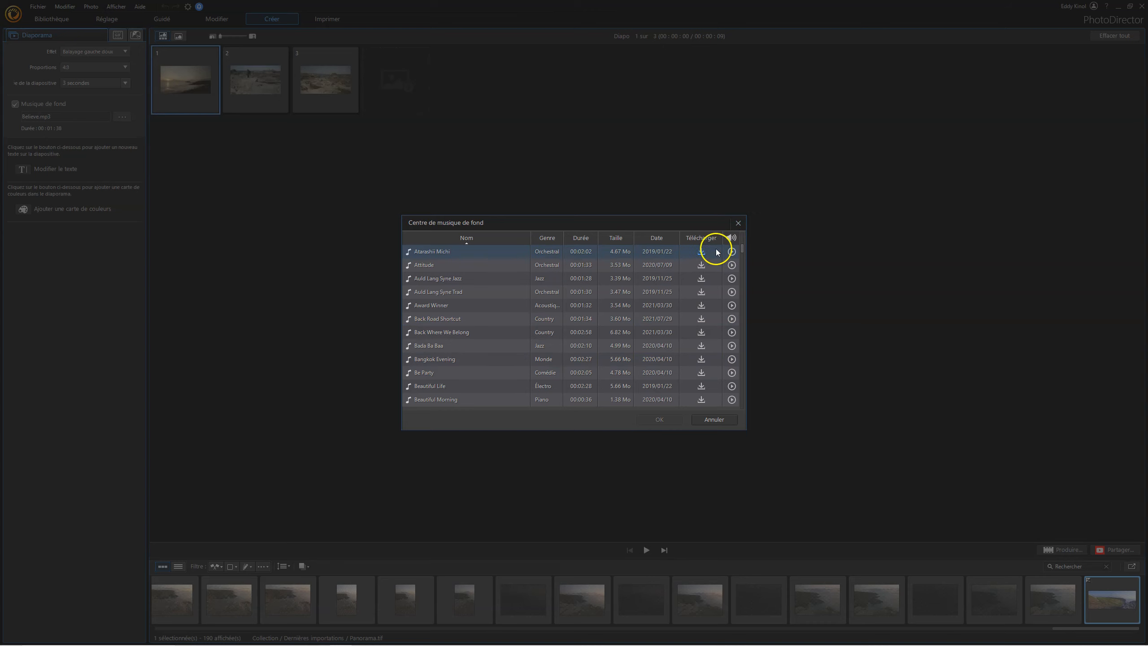
{"action": "left_click", "coordinate": [738, 222]}
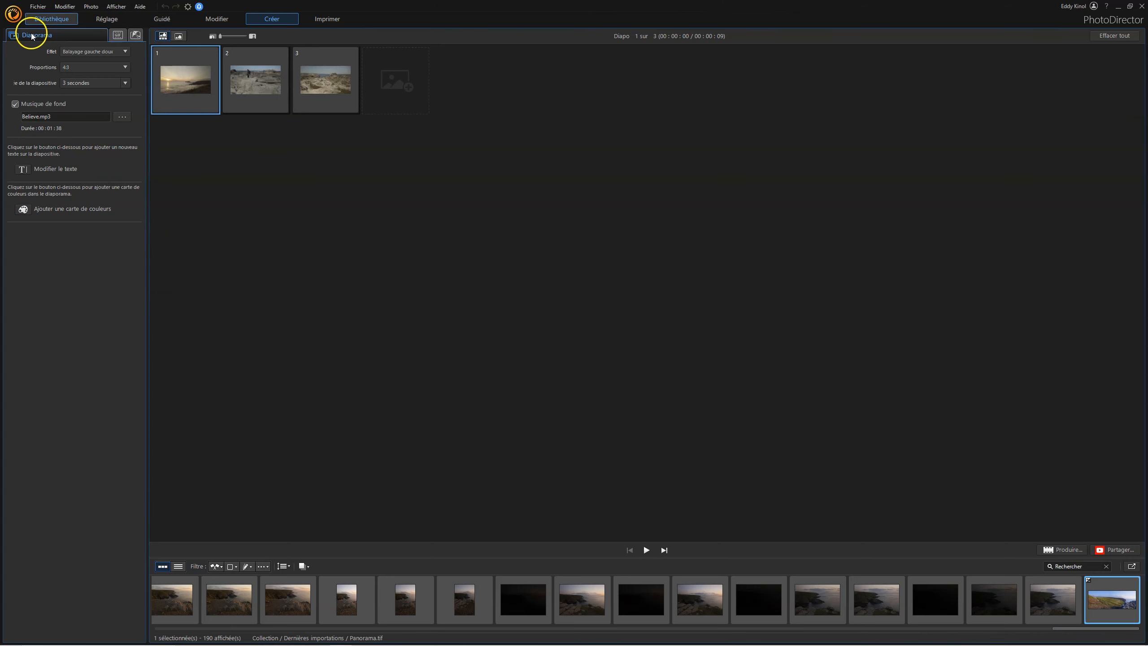
- Return to the panorama in the Réglage workspace and examine its manual global adjustments, from white balance to Niveau, Courbe, TSL / Couleur and Détail
{"action": "left_click", "coordinate": [51, 19]}
{"action": "left_click", "coordinate": [117, 18]}
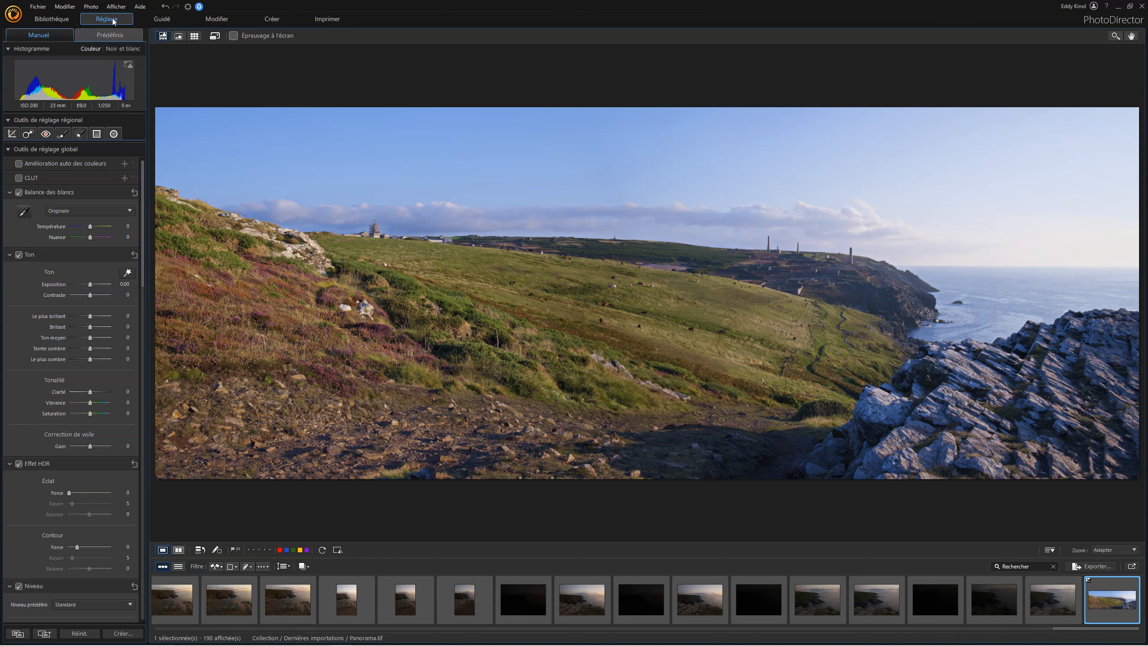
{"action": "scroll", "coordinate": [113, 223], "scroll_direction": "down", "scroll_amount": 10}
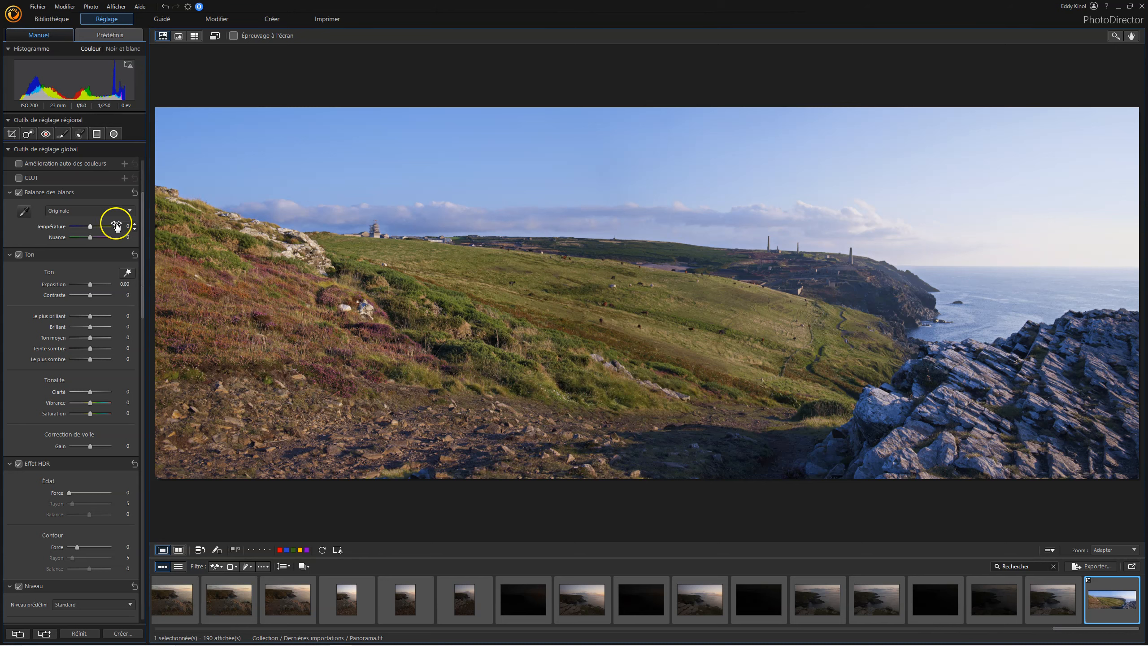
{"action": "scroll", "coordinate": [91, 232], "scroll_direction": "up", "scroll_amount": 3}
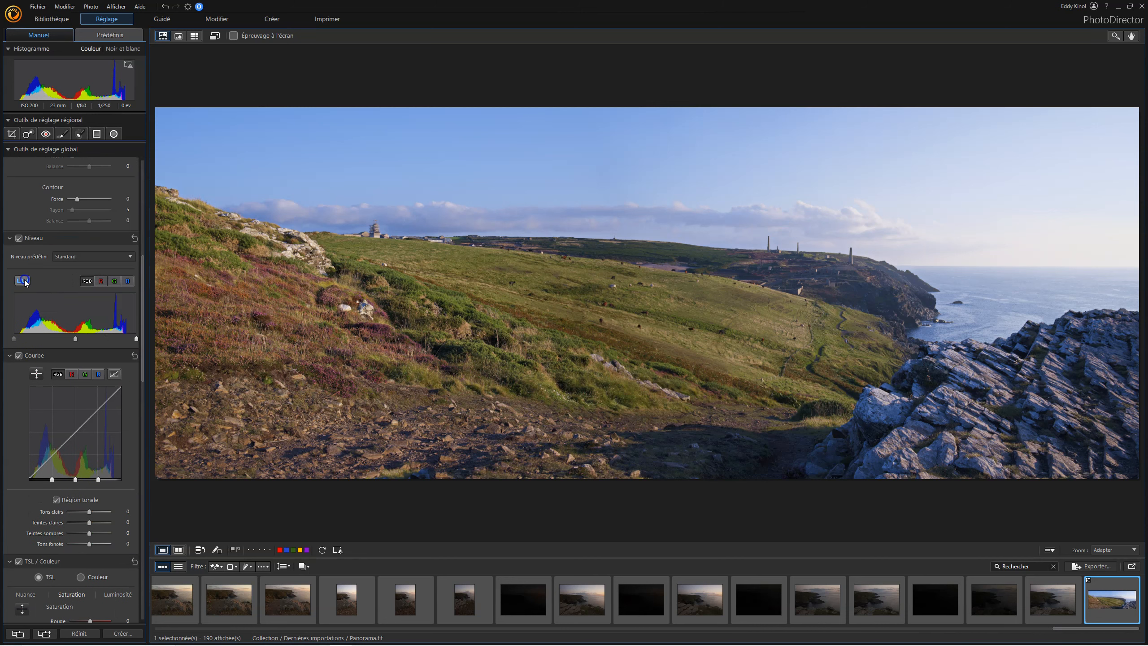
{"action": "scroll", "coordinate": [73, 422], "scroll_direction": "down", "scroll_amount": 9}
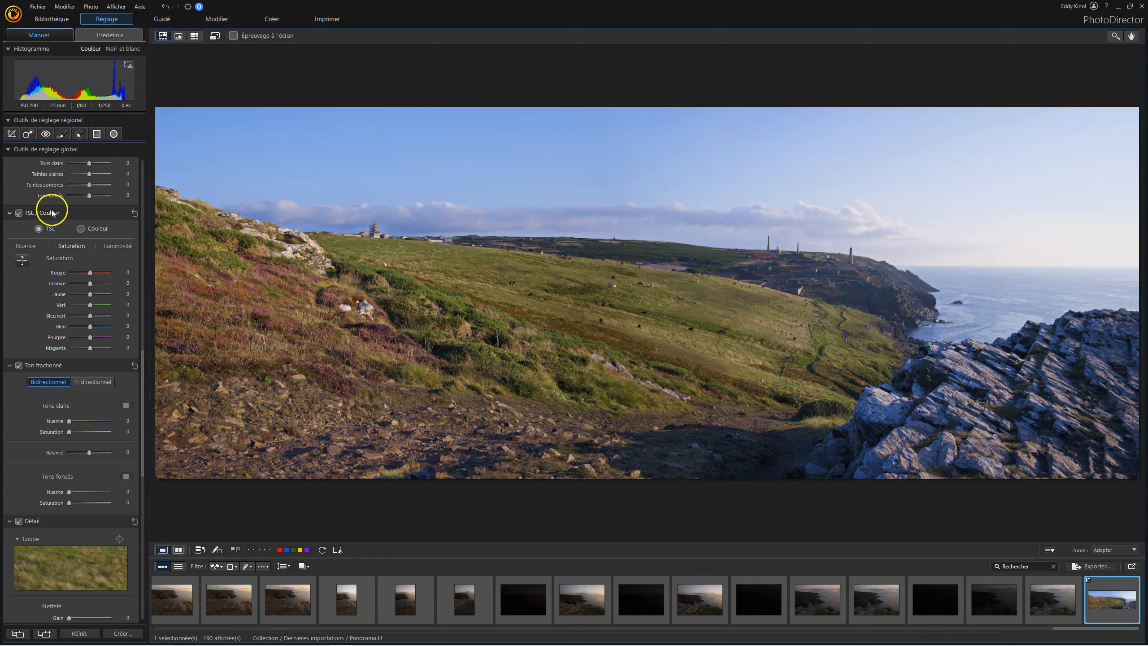
{"action": "scroll", "coordinate": [113, 333], "scroll_direction": "up", "scroll_amount": 20}
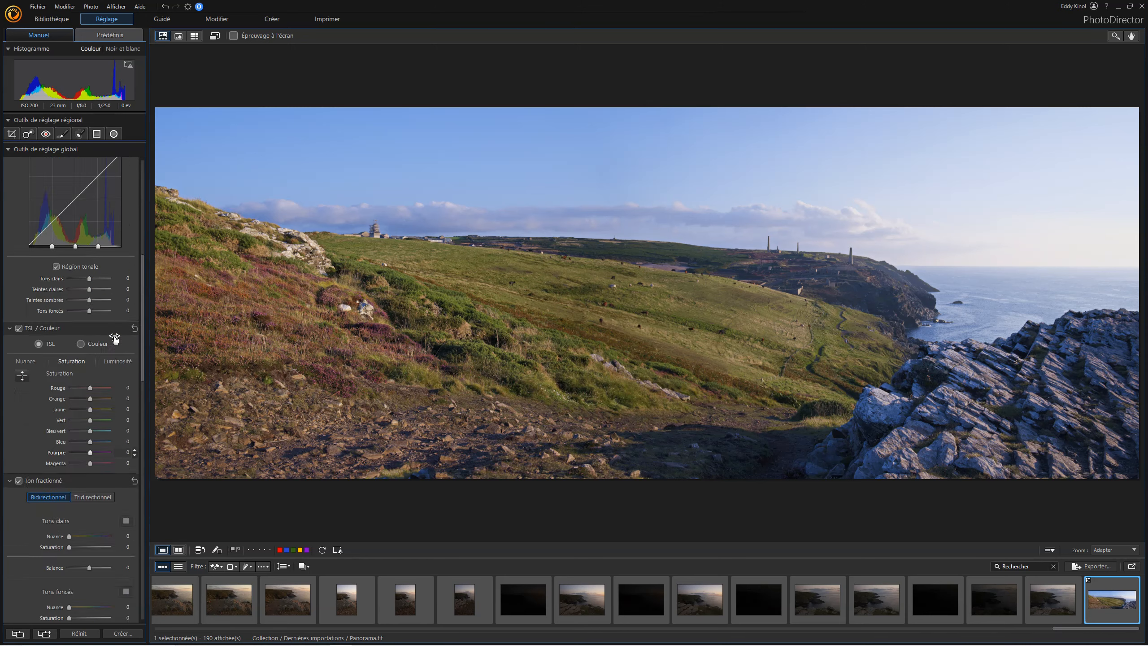
{"action": "scroll", "coordinate": [99, 163], "scroll_direction": "up", "scroll_amount": 1}
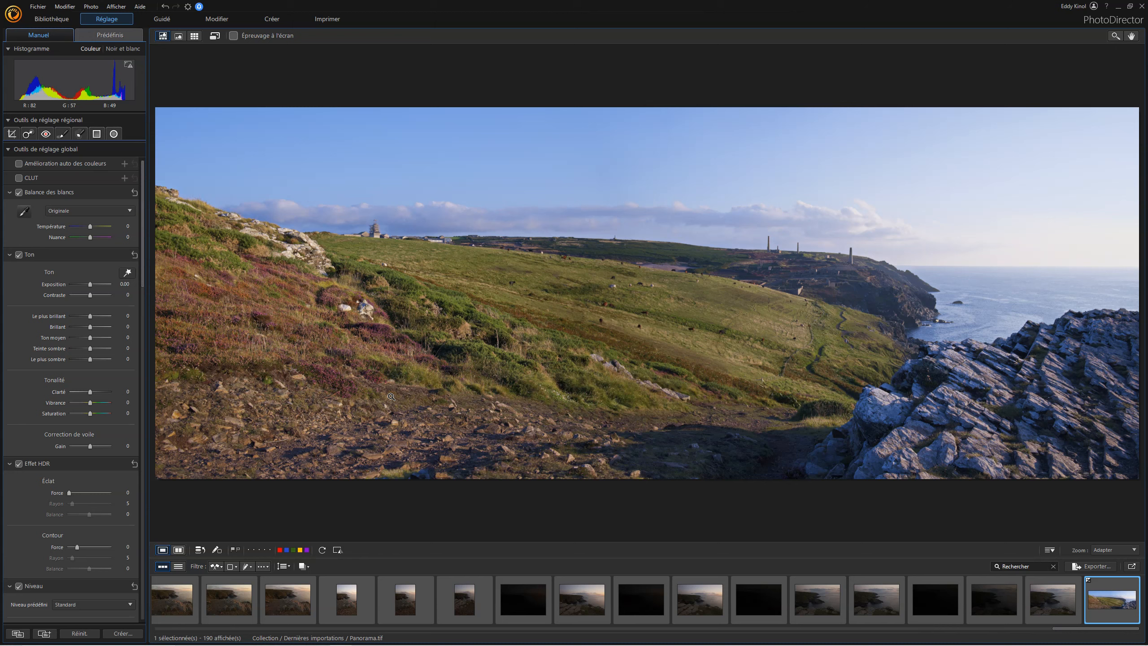
{"action": "left_click", "coordinate": [428, 387]}
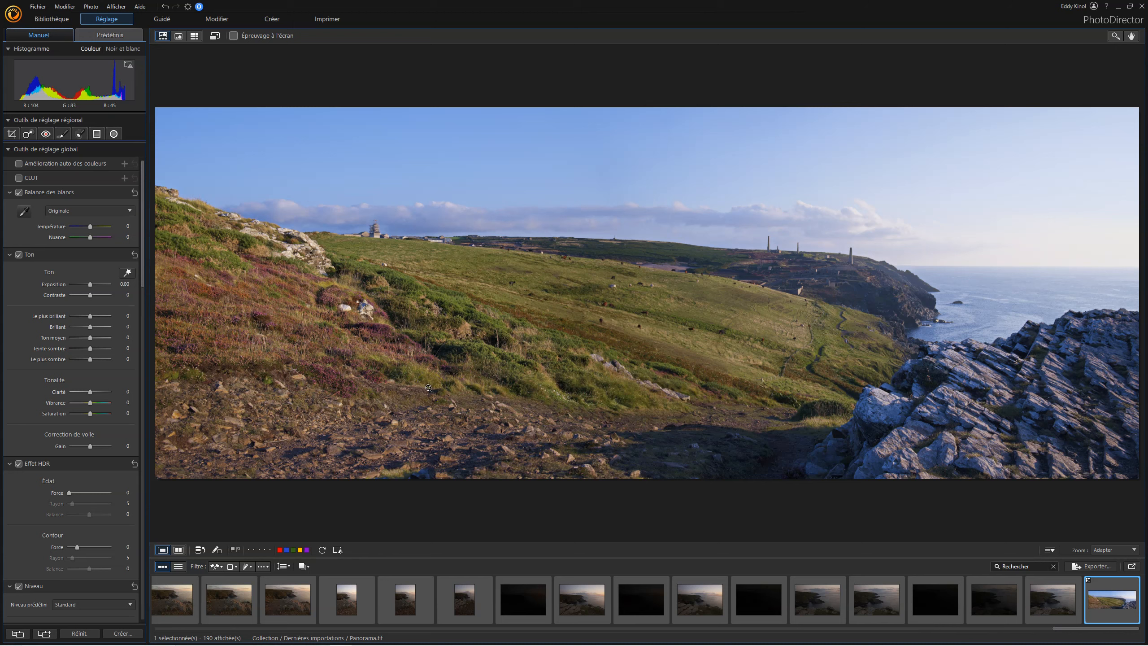